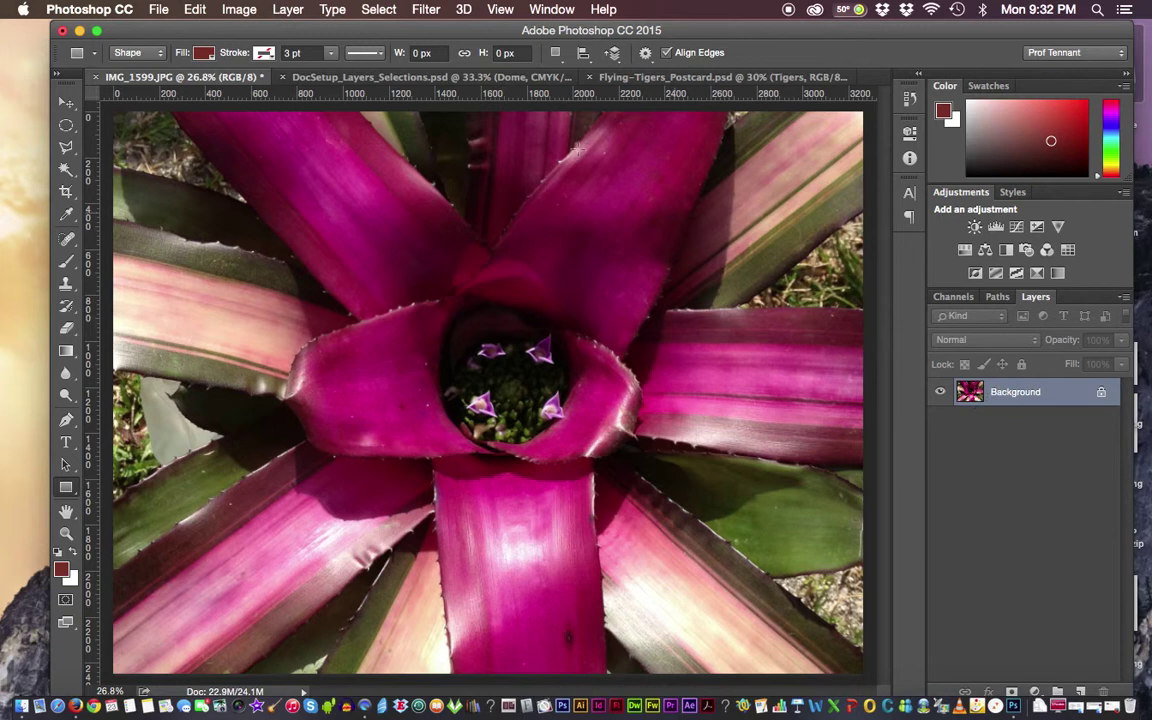
Step: Glance at the postcard, then find the bromeliad photo's locked Background cannot be moved
{"action": "left_click", "coordinate": [630, 77]}
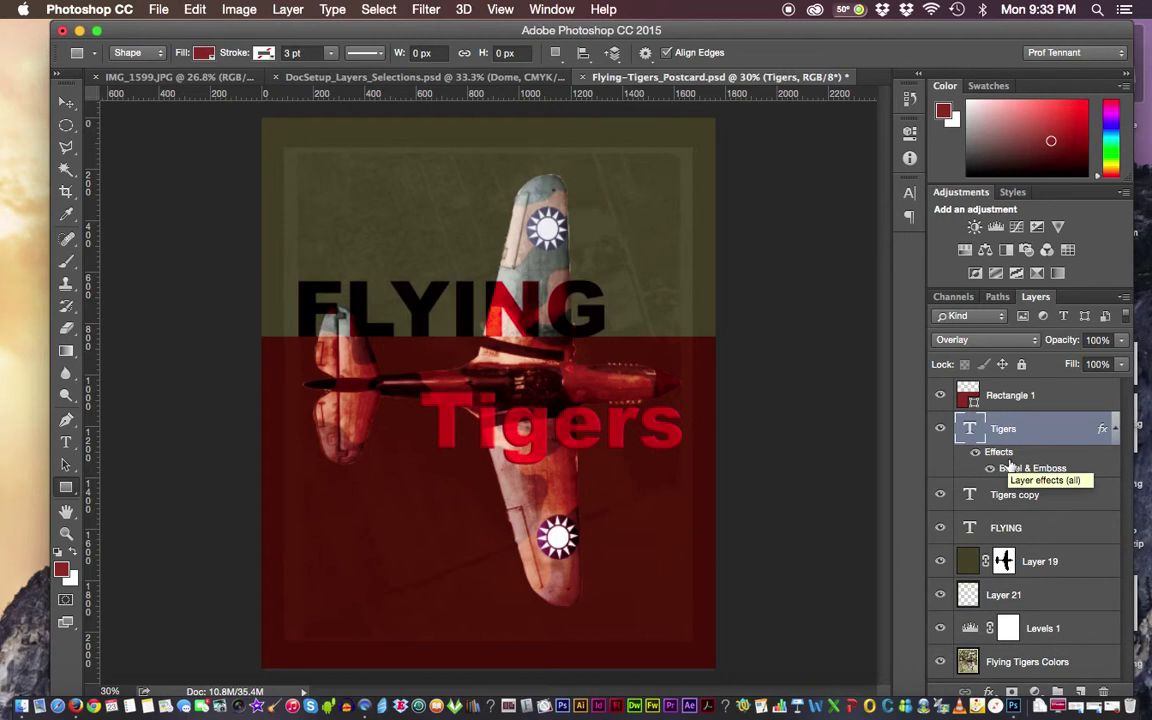
{"action": "left_click", "coordinate": [196, 77]}
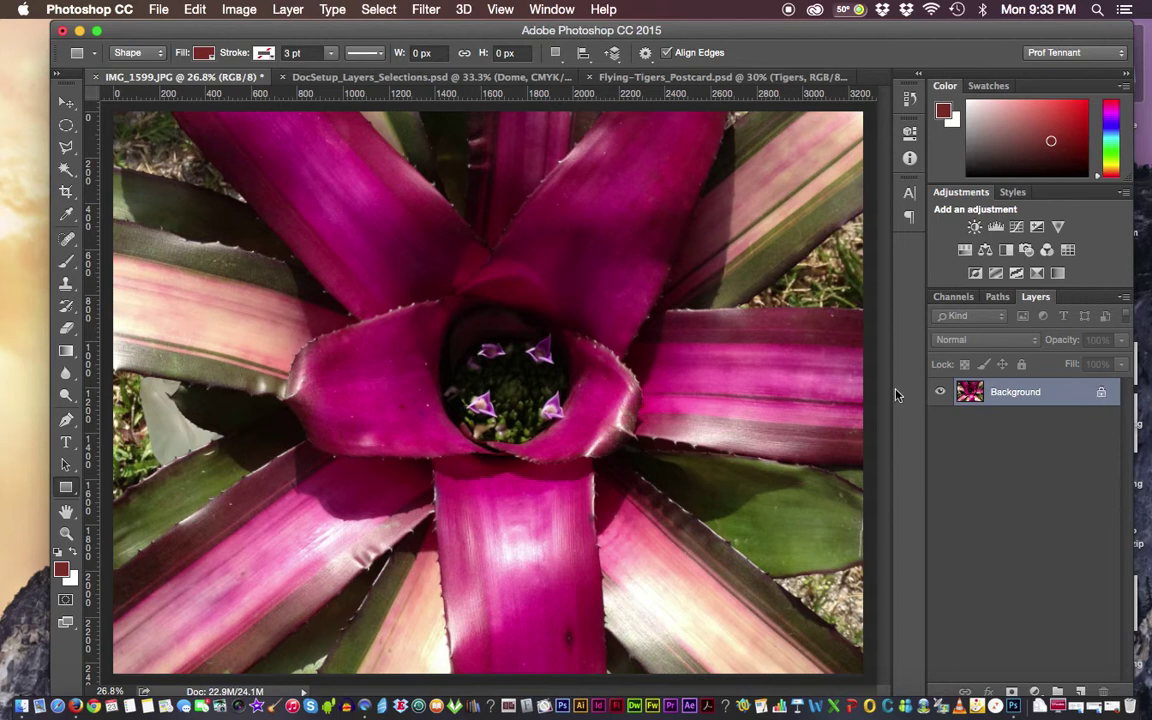
{"action": "left_click", "coordinate": [66, 105]}
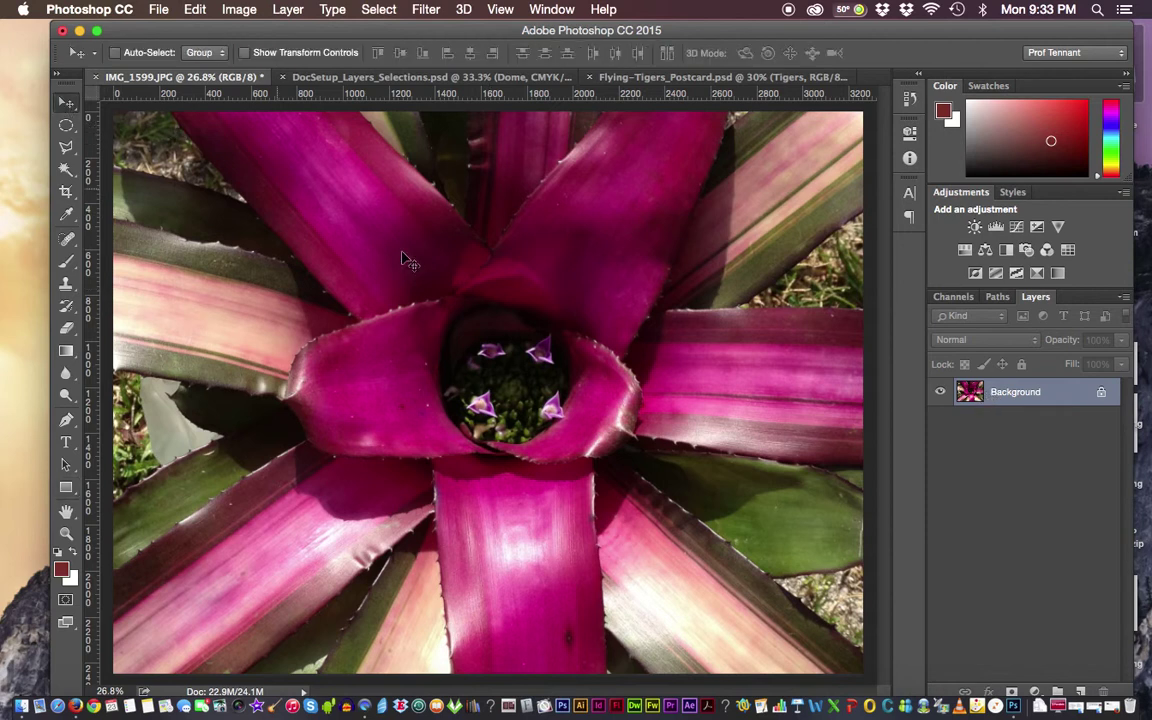
{"action": "mouse_move", "coordinate": [430, 268]}
{"action": "left_mouse_down"}
{"action": "mouse_move", "coordinate": [727, 270]}
{"action": "mouse_move", "coordinate": [418, 276]}
{"action": "left_mouse_up"}
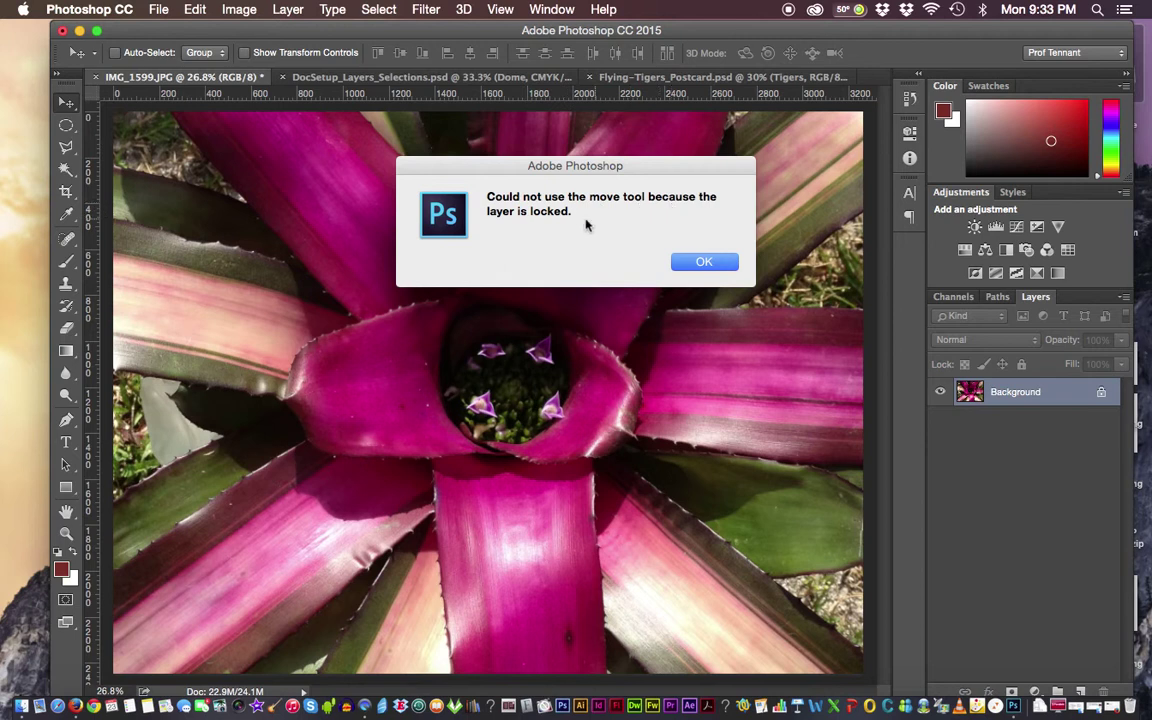
{"action": "left_click", "coordinate": [695, 261]}
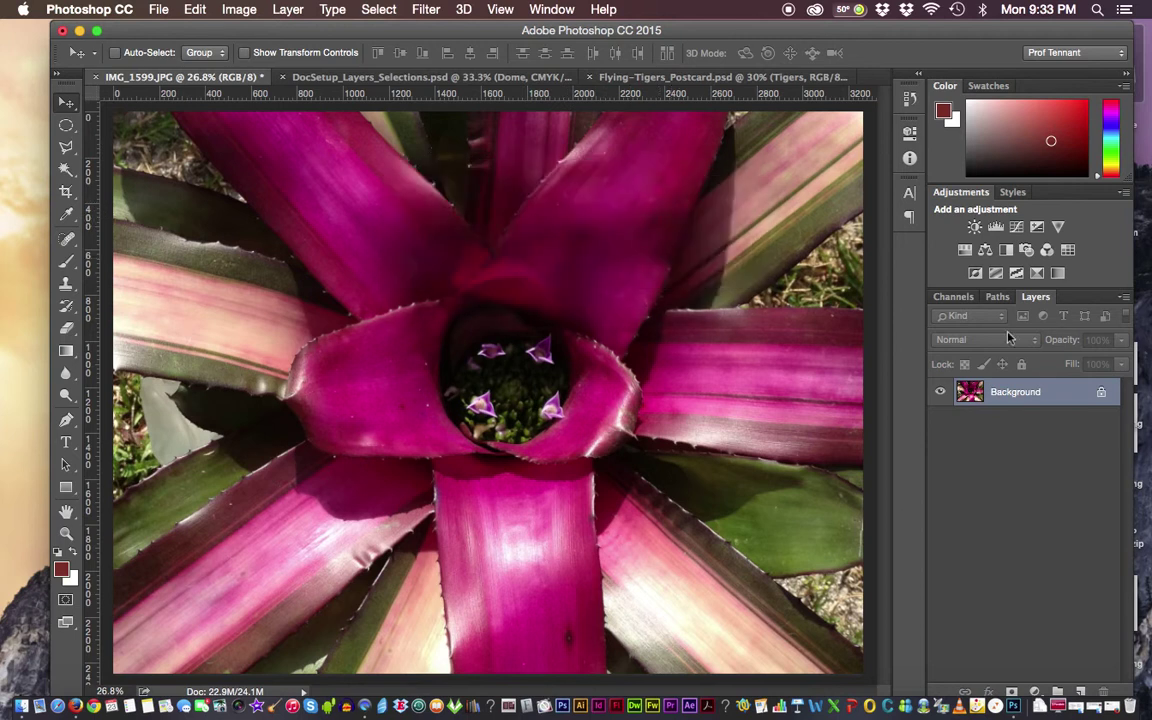
Step: Unlock the Background into Layer 0 and shift the photo, then undo both changes
{"action": "left_click", "coordinate": [1101, 396]}
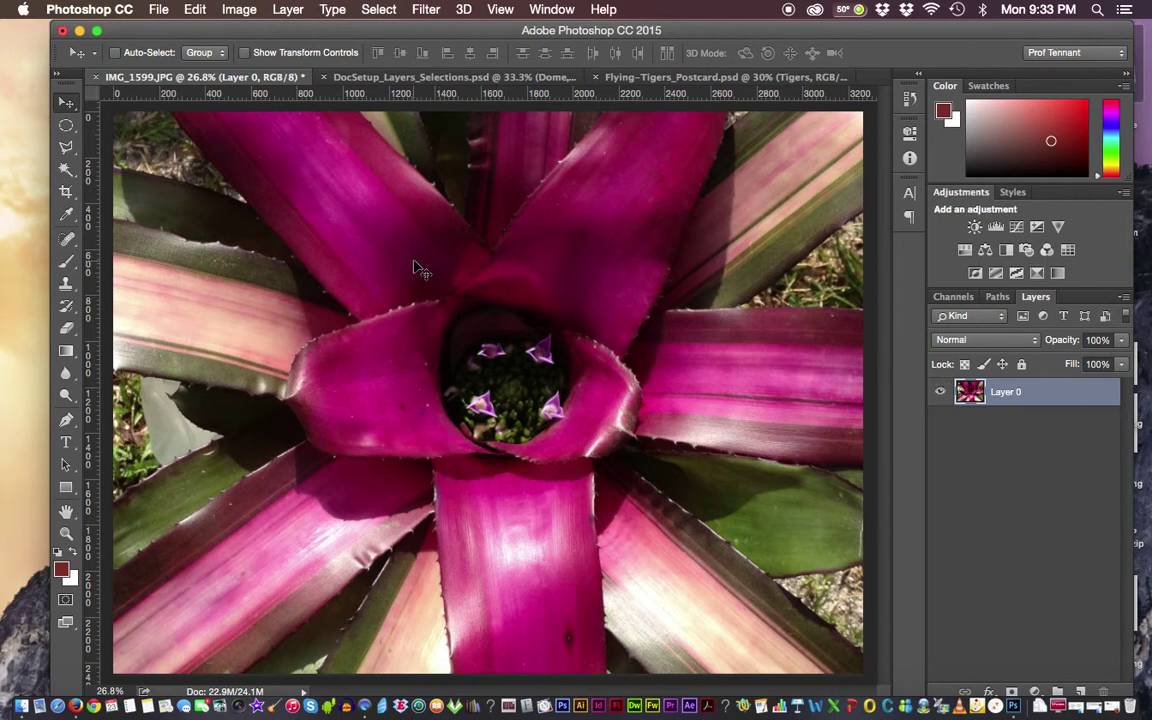
{"action": "left_click_drag", "start_coordinate": [416, 263], "coordinate": [604, 320]}
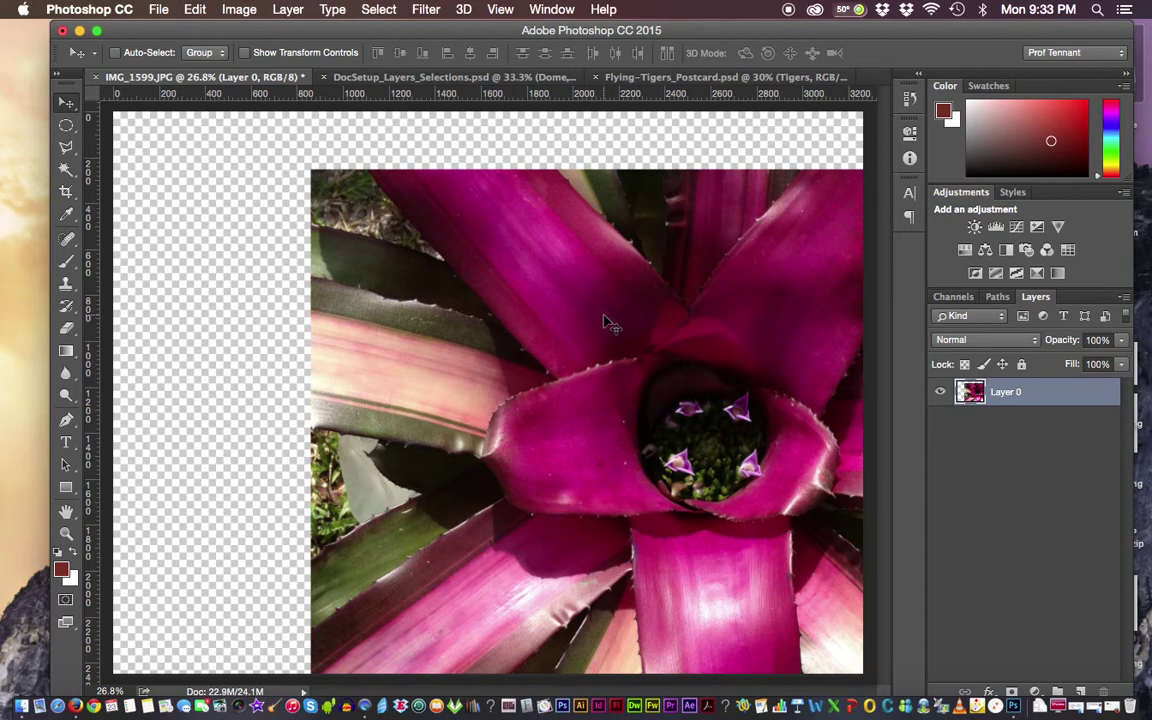
{"action": "key", "text": "super"}
{"action": "key", "text": "super+z"}
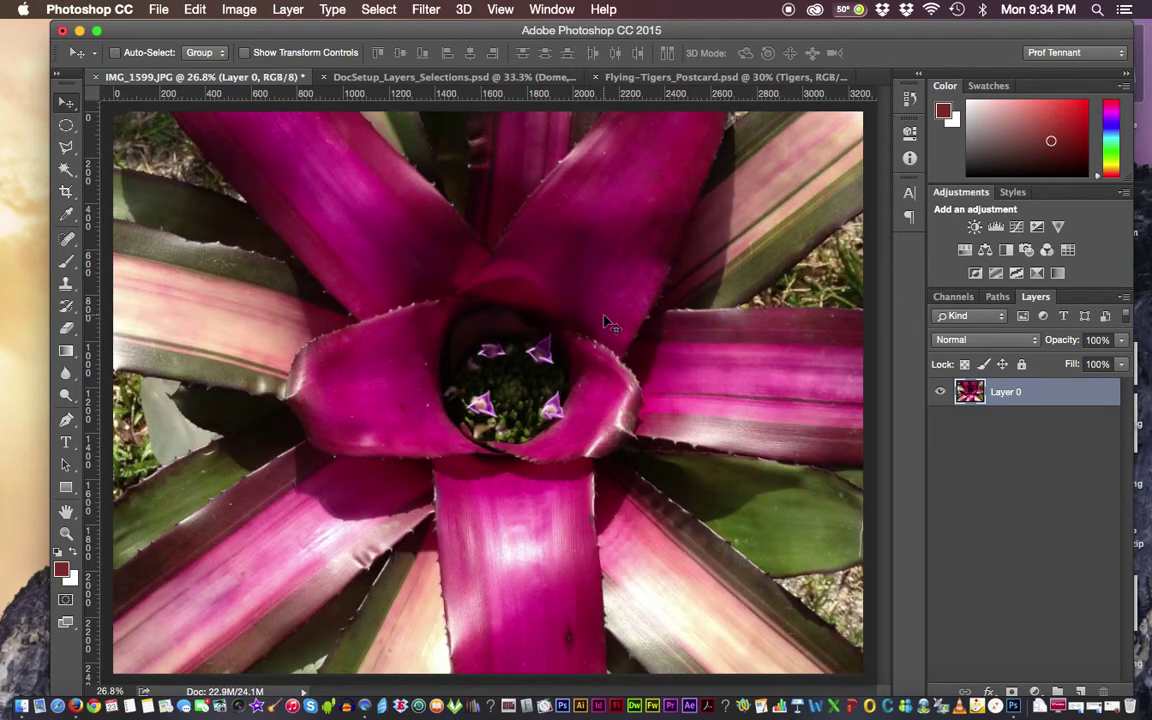
{"action": "key", "text": "super+alt+z"}
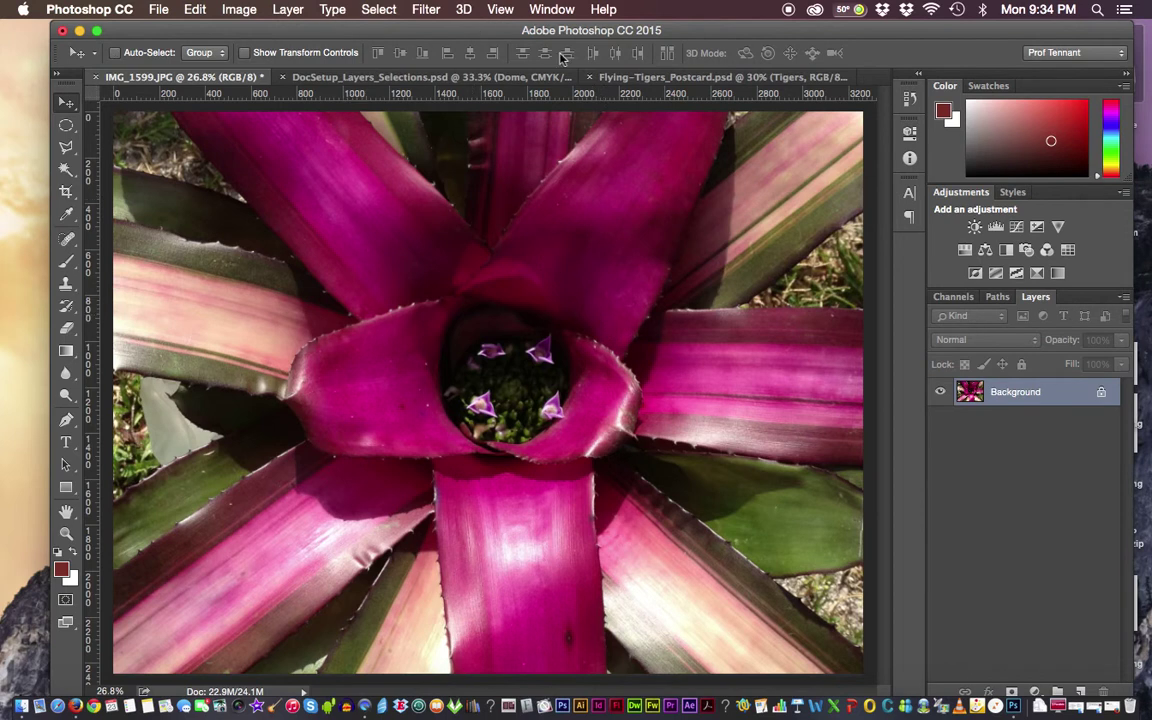
Step: On the postcard, select Flying Tigers Colors and Option-click its eye to show only it
{"action": "left_click", "coordinate": [650, 78]}
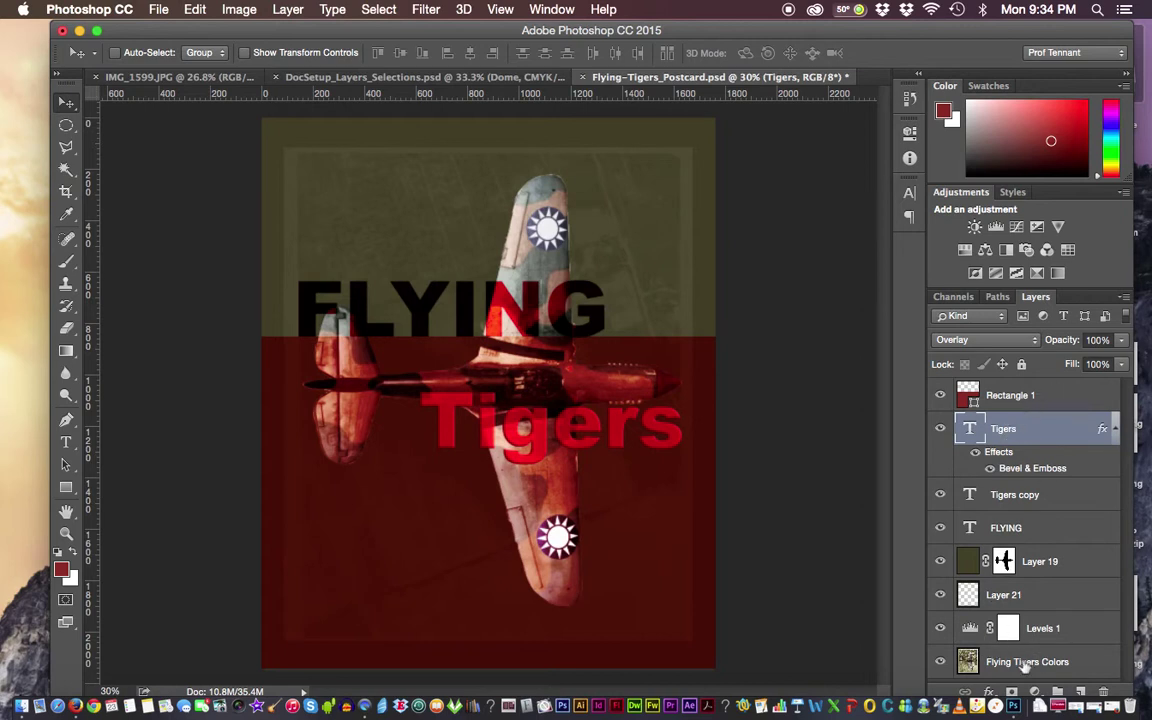
{"action": "left_click", "coordinate": [1024, 663]}
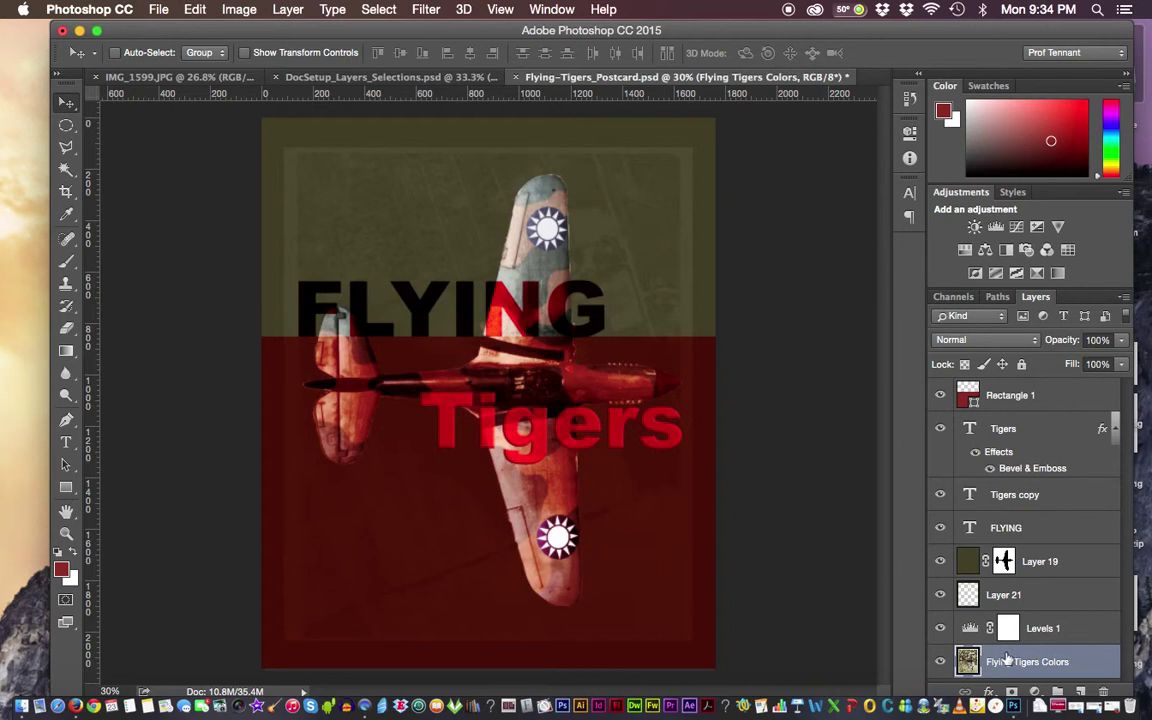
{"action": "left_click", "coordinate": [940, 661], "text": "alt"}
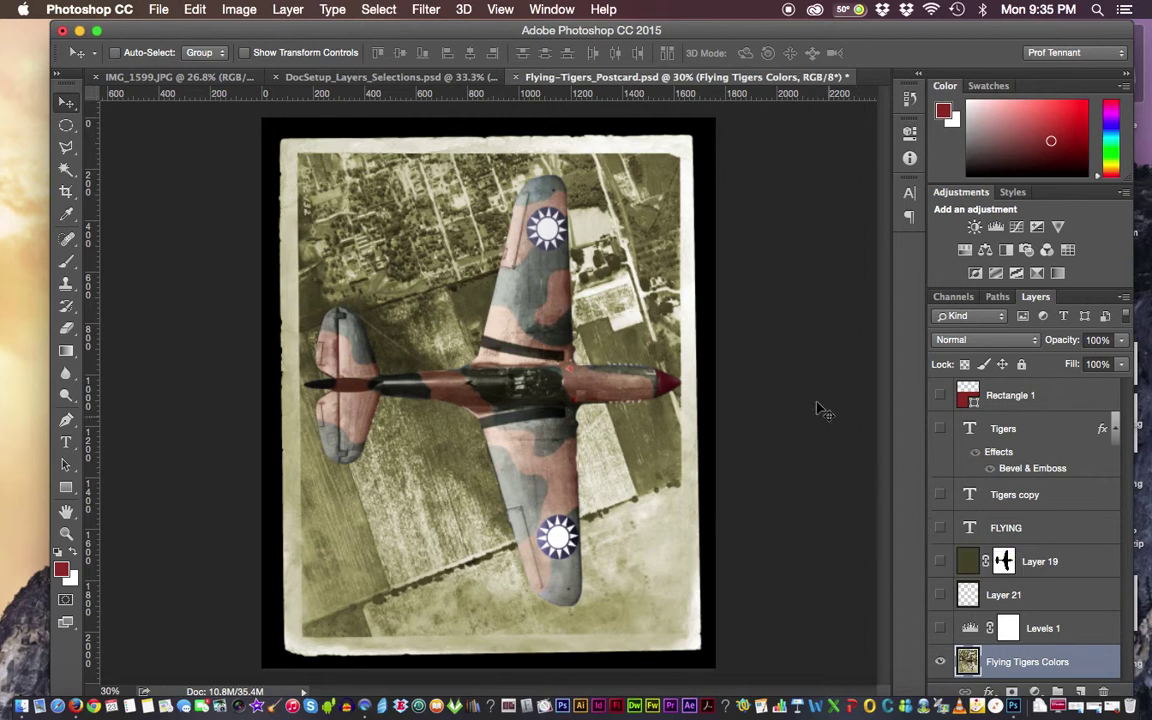
Step: In DocSetup, hide Layer 1 and Background, re-show Layer 1's teal fill, then return to the postcard
{"action": "left_click", "coordinate": [395, 79]}
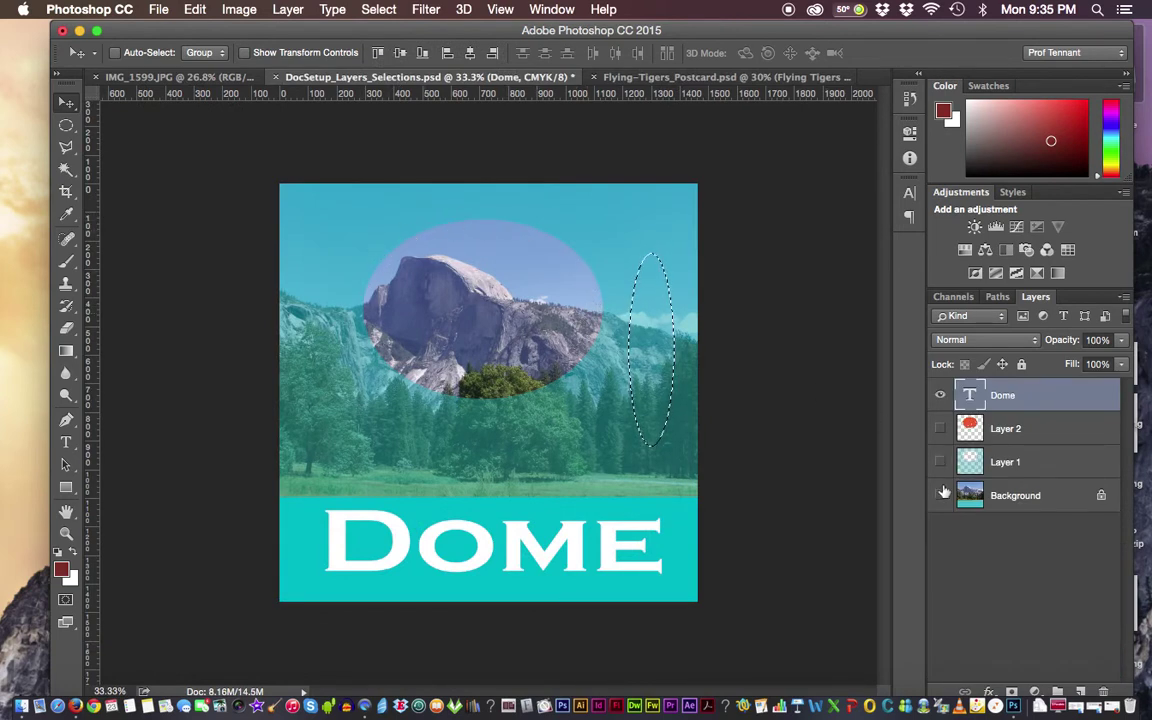
{"action": "left_click_drag", "start_coordinate": [940, 462], "coordinate": [940, 495]}
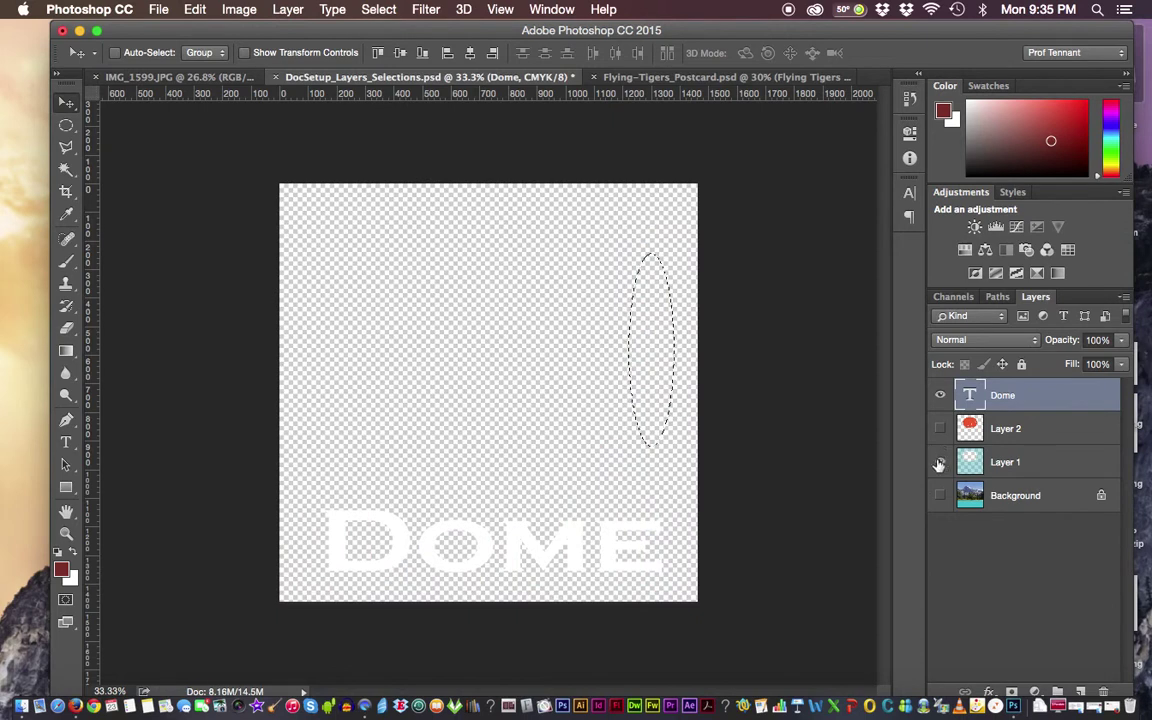
{"action": "left_click", "coordinate": [940, 462]}
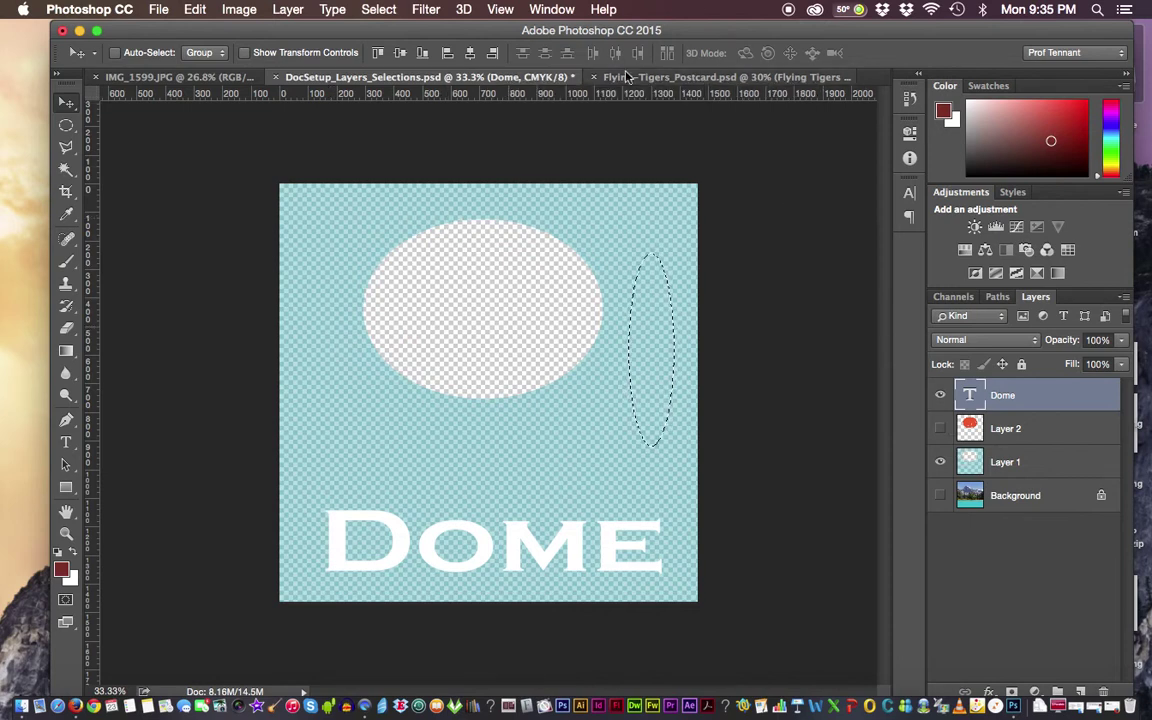
{"action": "left_click", "coordinate": [627, 77]}
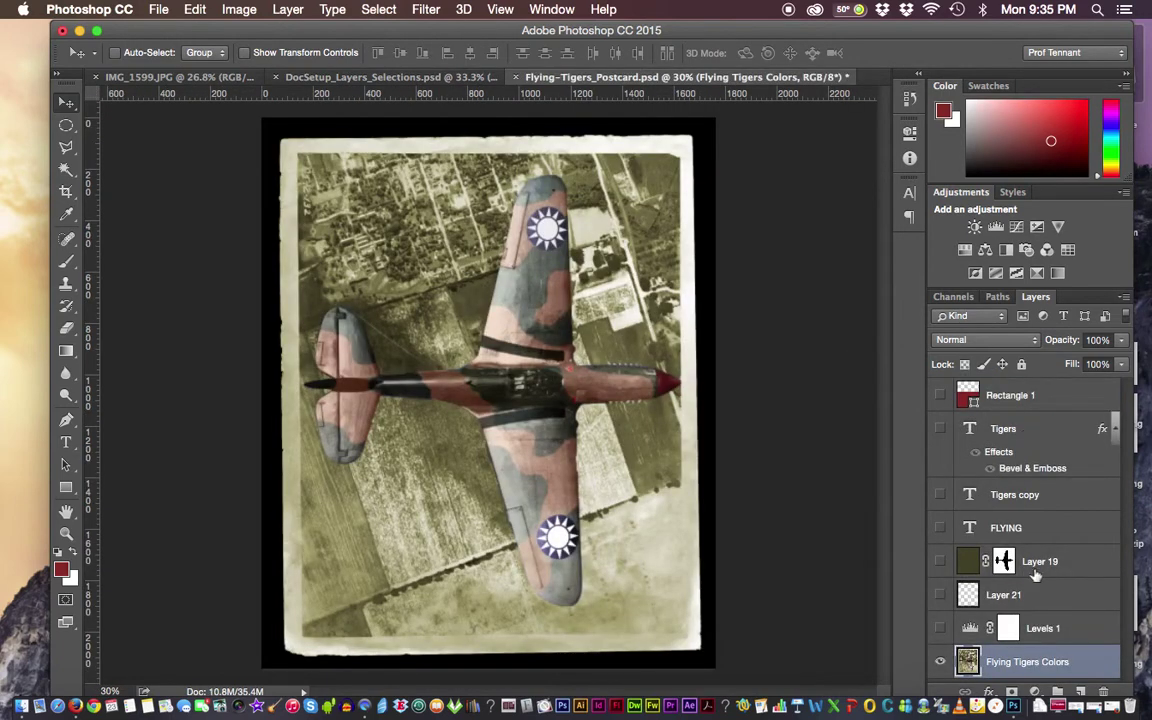
Step: Add empty Layer 22, hide Flying Tigers Colors, and re-show the text and artwork layers
{"action": "left_click", "coordinate": [1081, 692]}
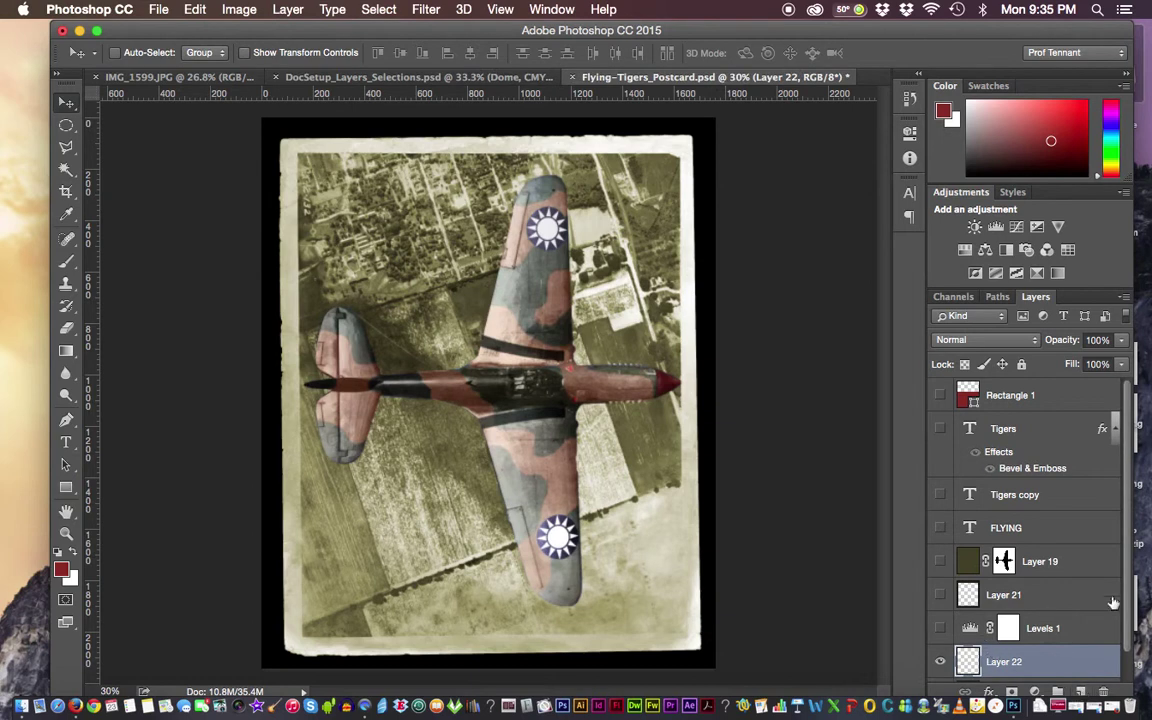
{"action": "scroll", "coordinate": [960, 650], "scroll_direction": "down", "scroll_amount": 1}
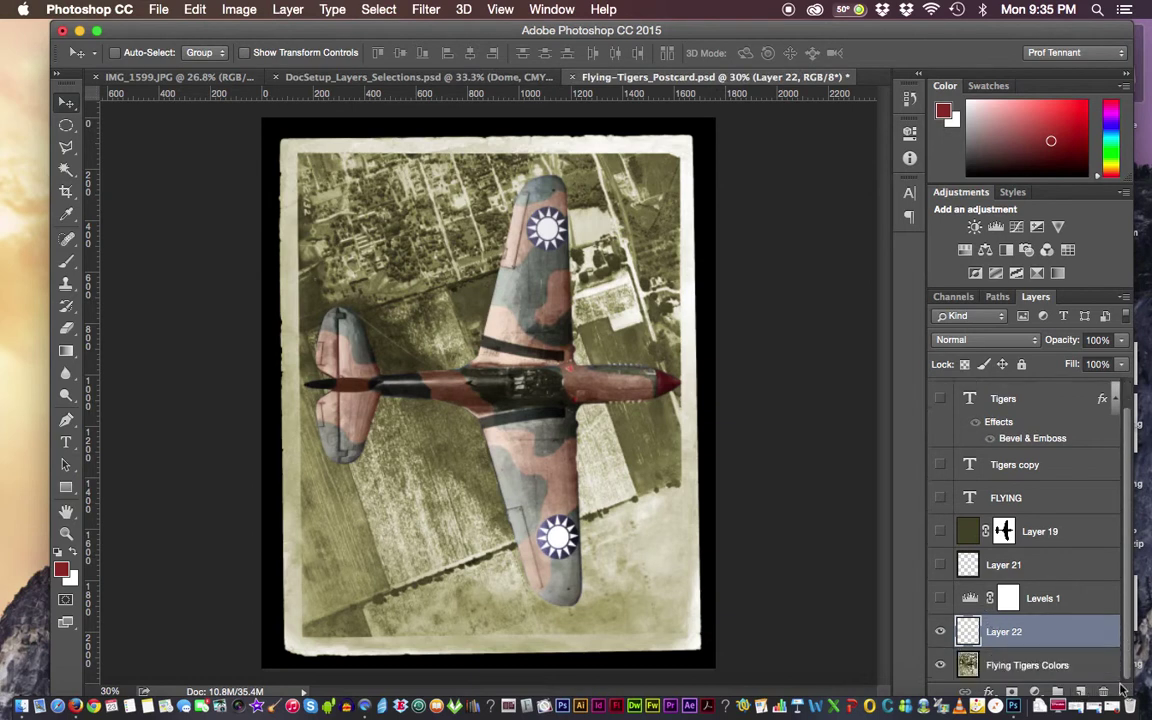
{"action": "left_click", "coordinate": [940, 665]}
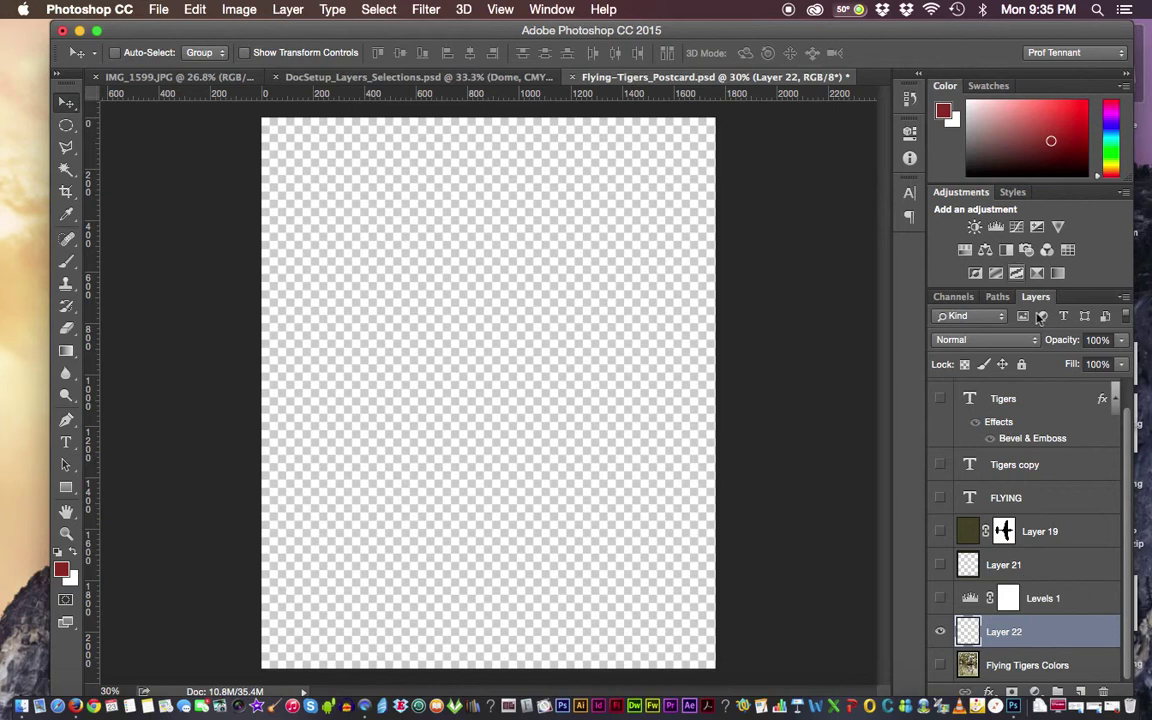
{"action": "left_click_drag", "start_coordinate": [1131, 692], "coordinate": [1129, 677]}
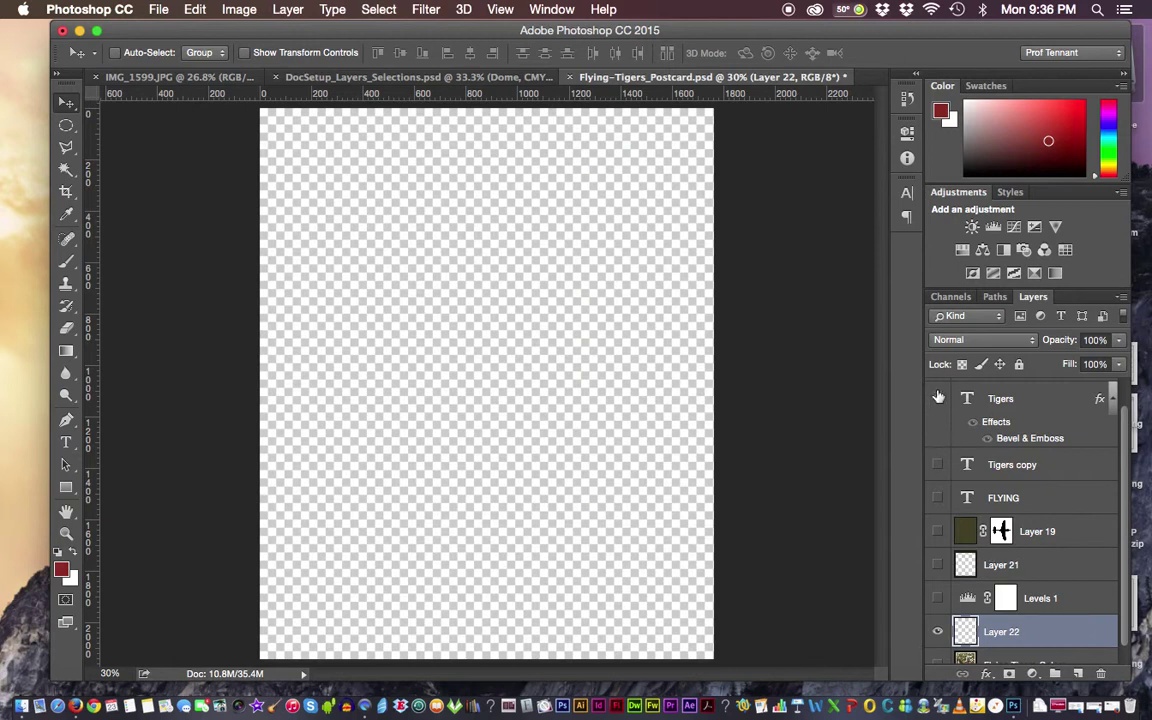
{"action": "left_click_drag", "start_coordinate": [938, 398], "coordinate": [940, 598]}
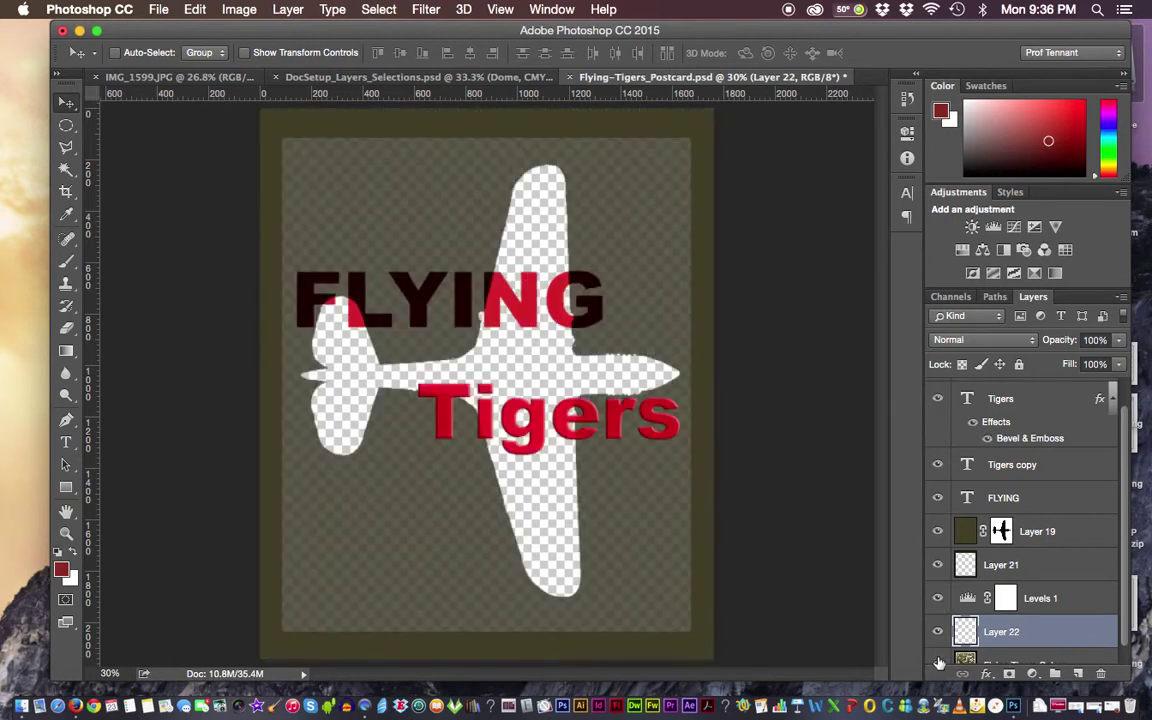
{"action": "left_click", "coordinate": [938, 662]}
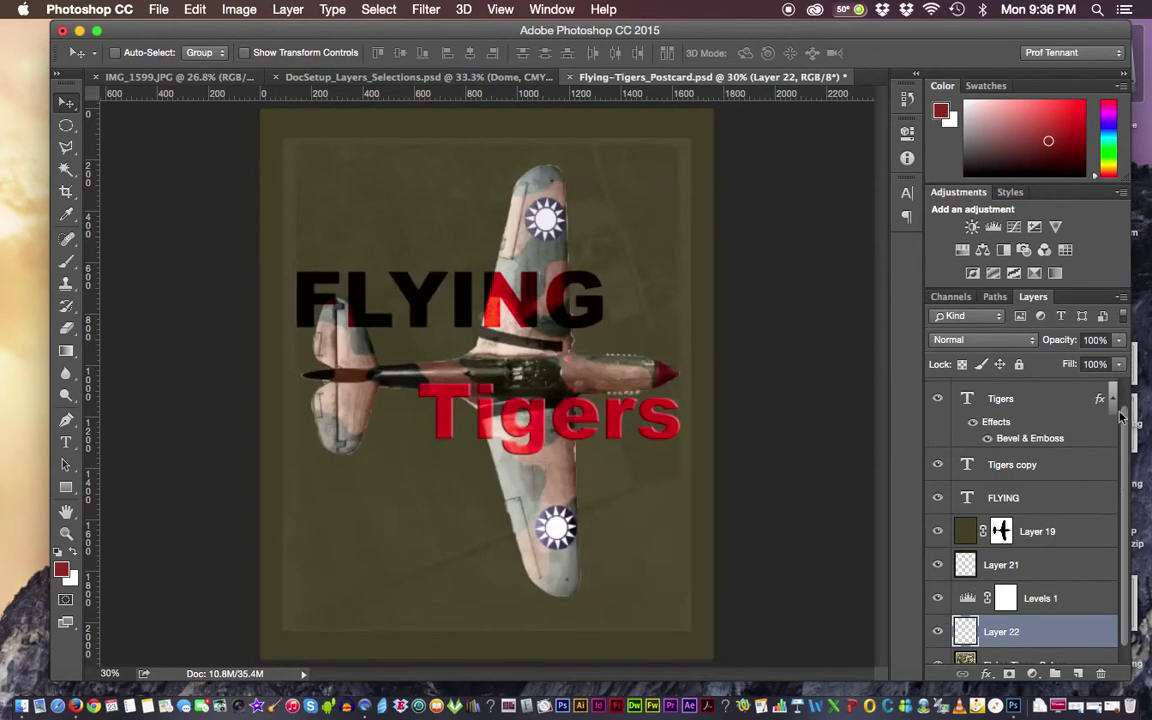
{"action": "scroll", "coordinate": [1015, 385], "scroll_direction": "up", "scroll_amount": 1}
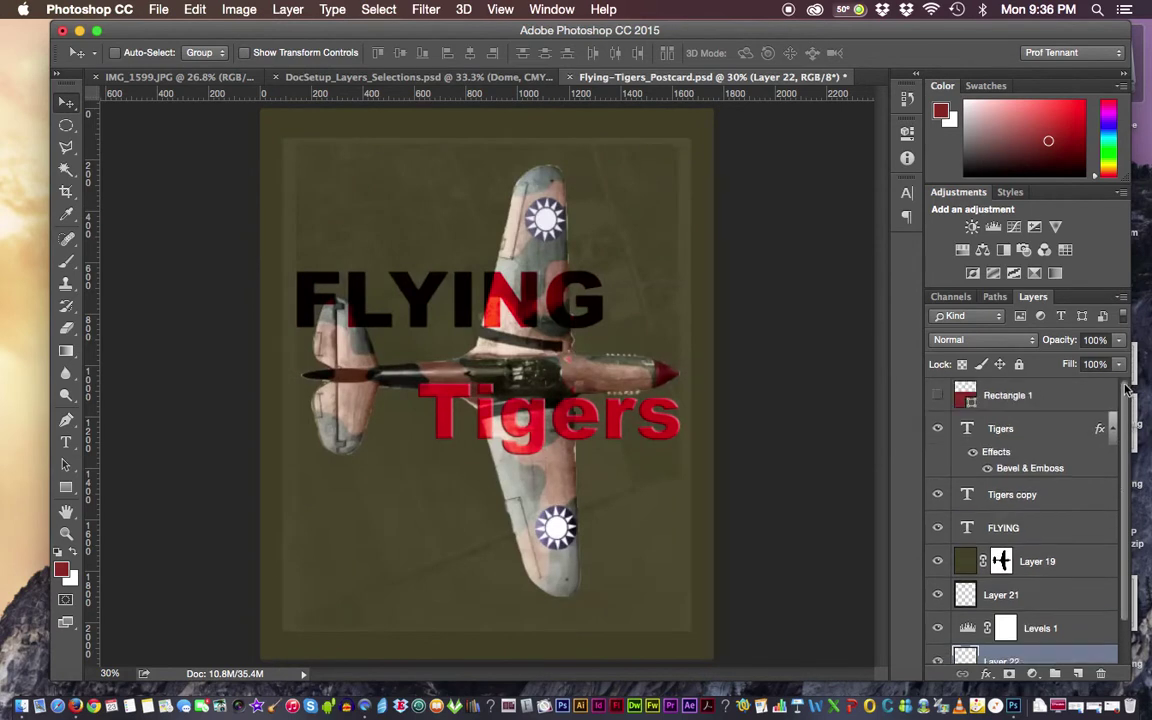
{"action": "left_click", "coordinate": [938, 395]}
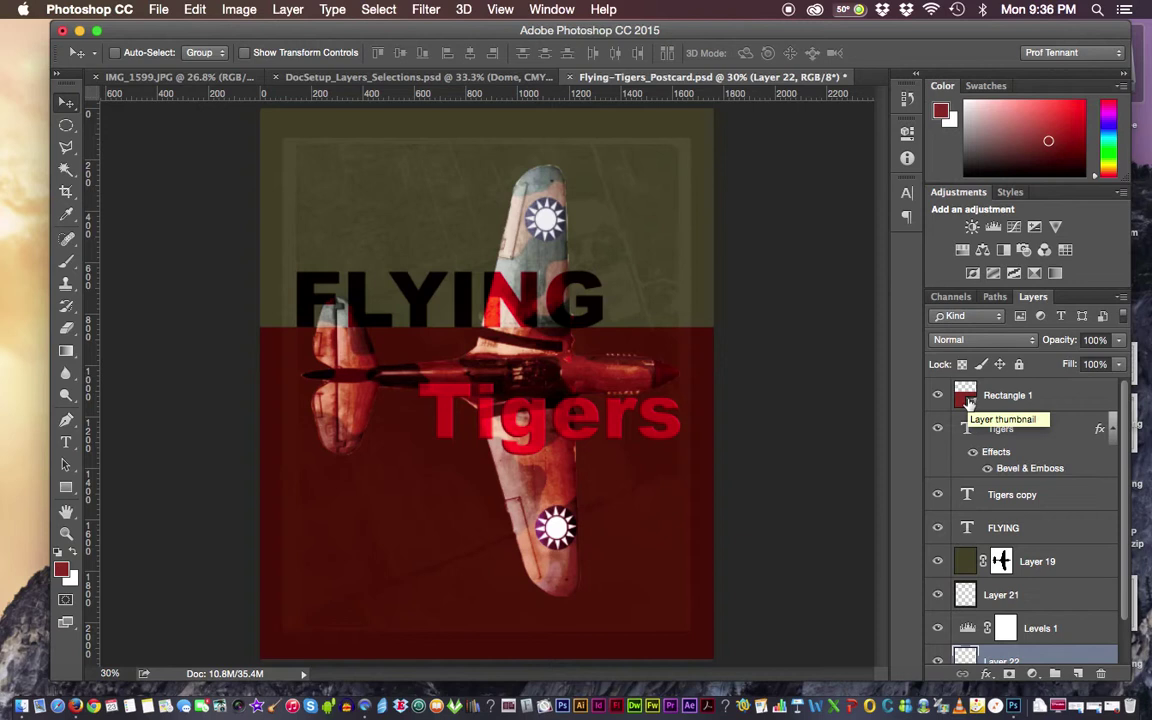
{"action": "scroll", "coordinate": [1016, 430], "scroll_direction": "down", "scroll_amount": 2}
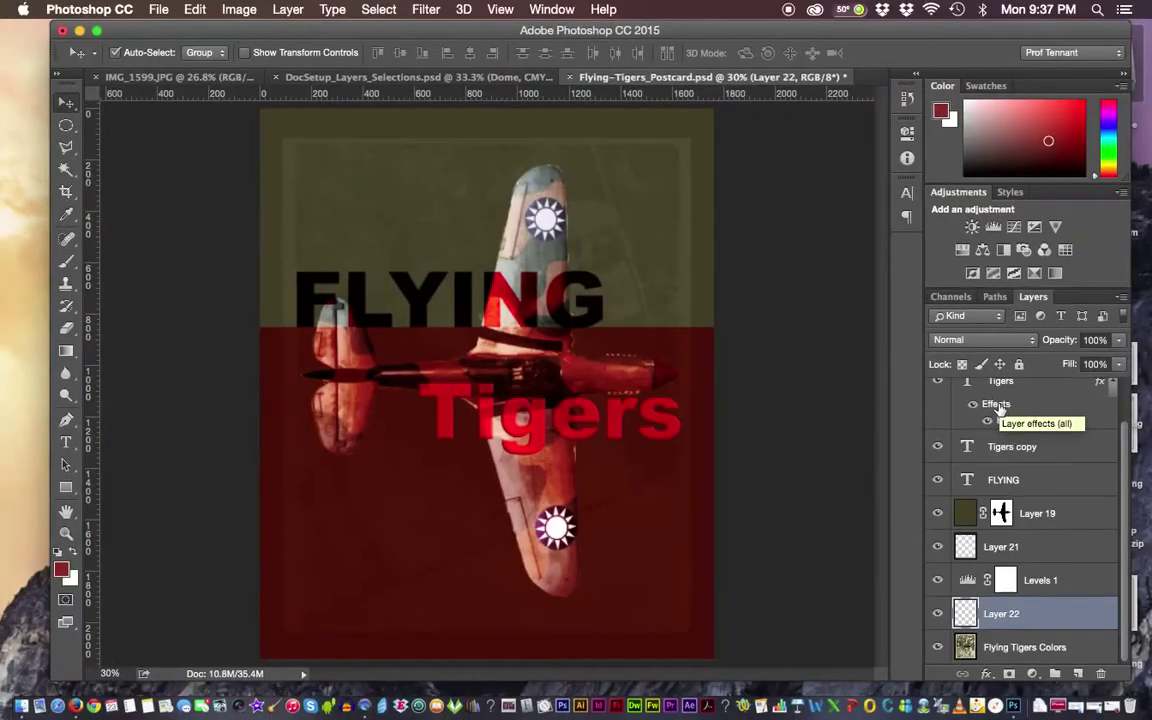
Step: Hide and re-show the Tigers copy and FLYING layers to preview the title without them
{"action": "scroll", "coordinate": [1013, 395], "scroll_direction": "up", "scroll_amount": 1}
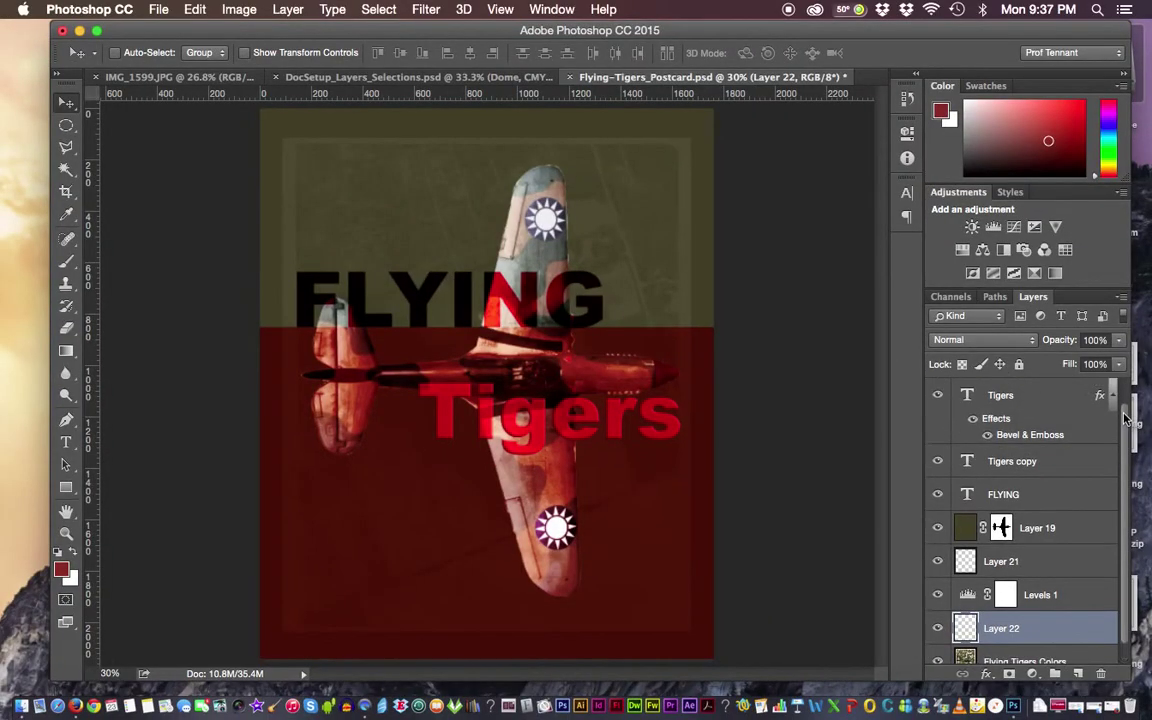
{"action": "left_click", "coordinate": [938, 462]}
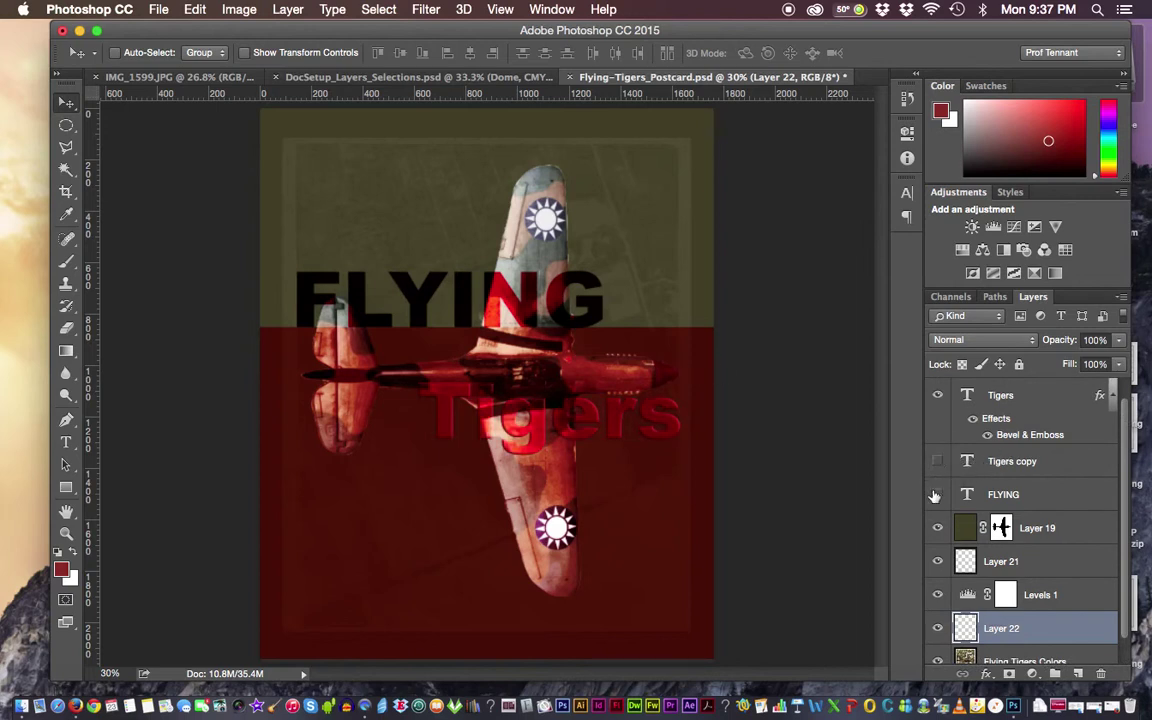
{"action": "left_click", "coordinate": [938, 494]}
{"action": "left_click", "coordinate": [938, 494]}
{"action": "left_click", "coordinate": [938, 461]}
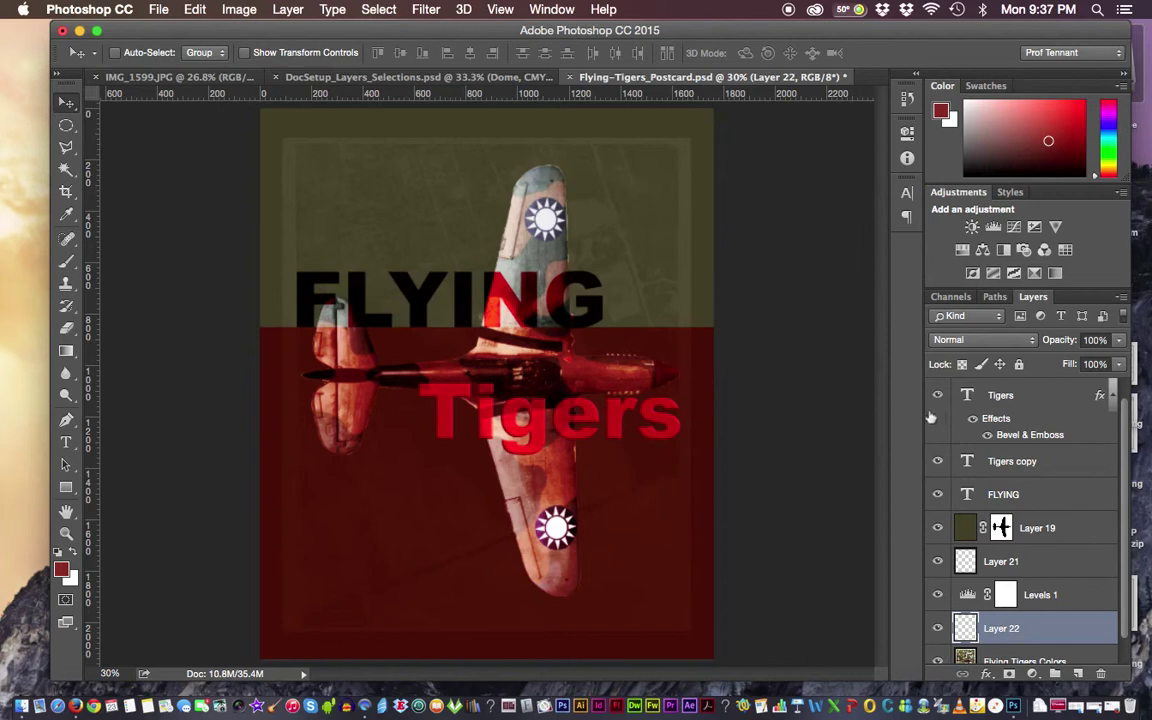
Step: Select the FLYING layer via Alt+[ from the Tigers layer and pick the Type tool
{"action": "left_click", "coordinate": [1000, 396]}
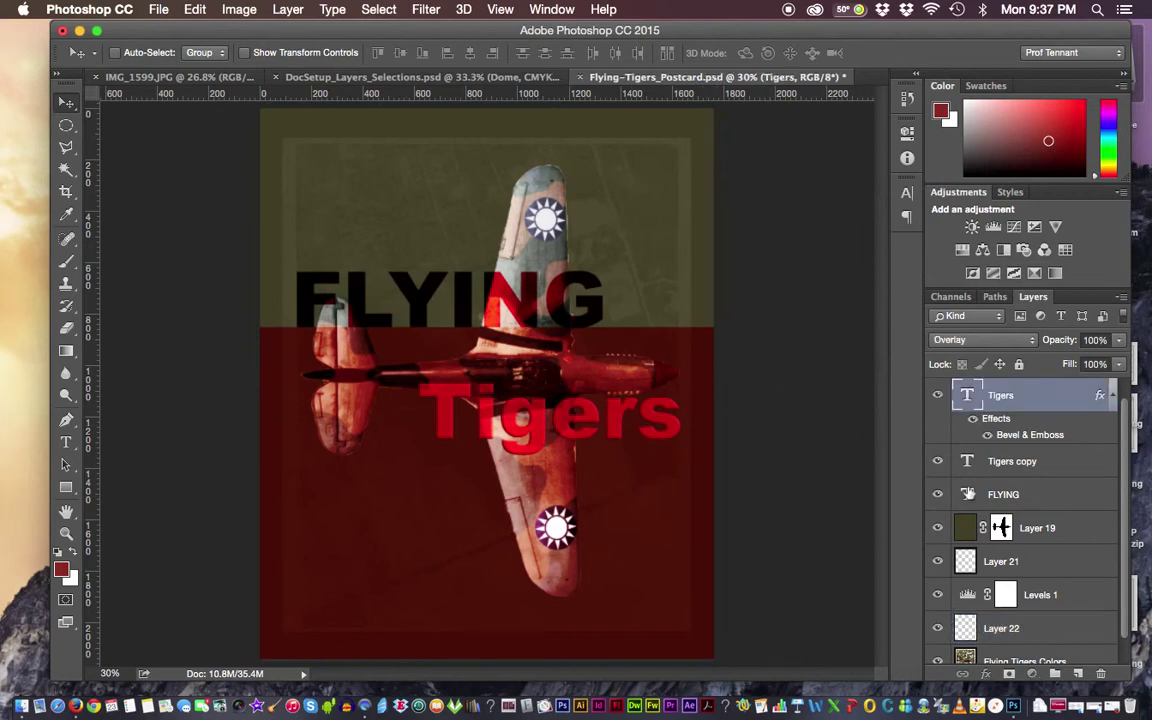
{"action": "key", "text": "alt+bracketleft"}
{"action": "key", "text": "alt+bracketleft"}
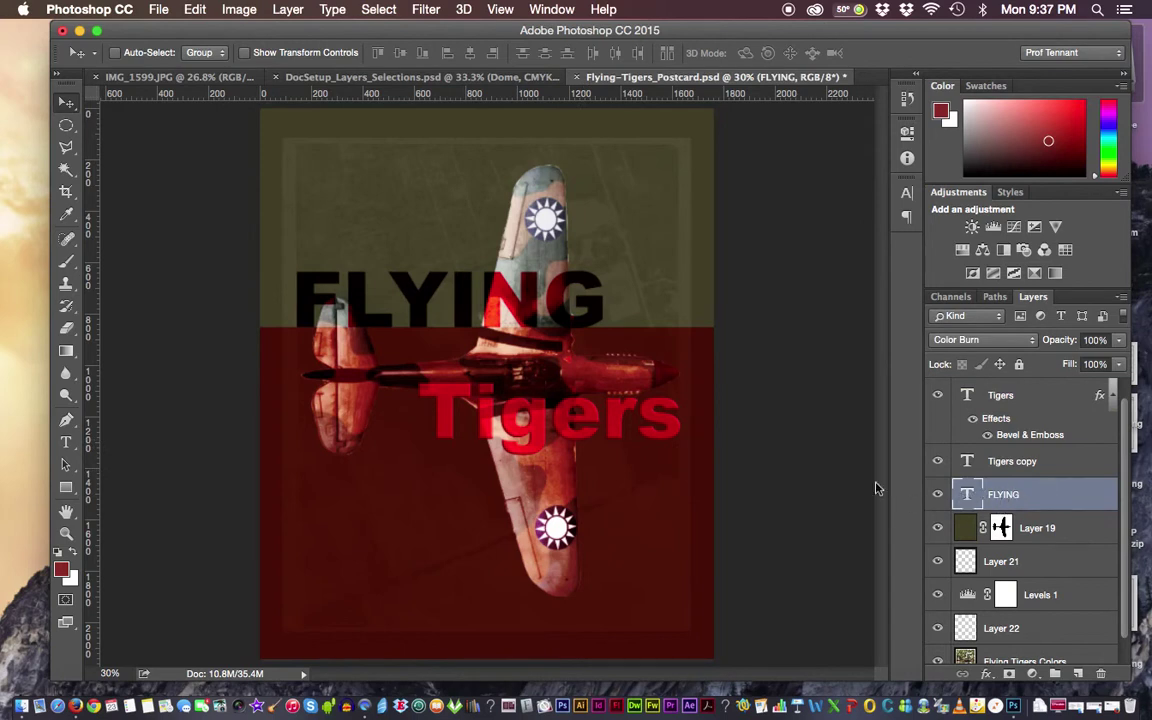
{"action": "left_click", "coordinate": [66, 443]}
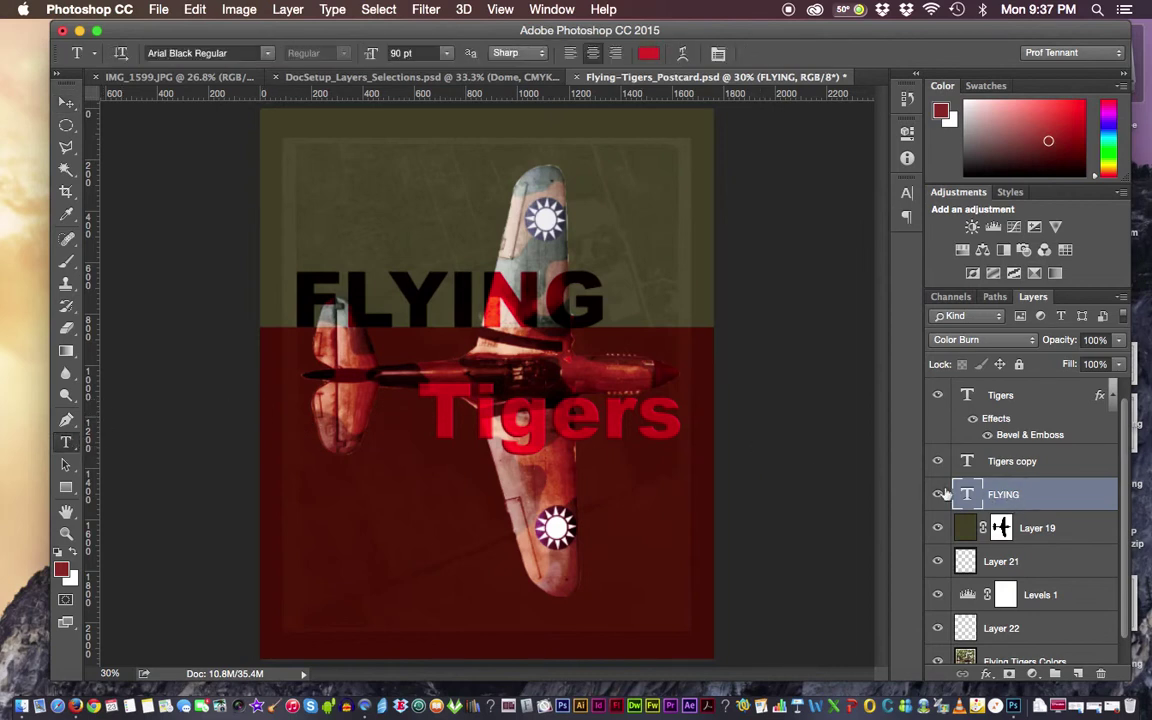
Step: Edit the FLYING headline, backspacing it to FLY and retyping ING
{"action": "double_click", "coordinate": [457, 302]}
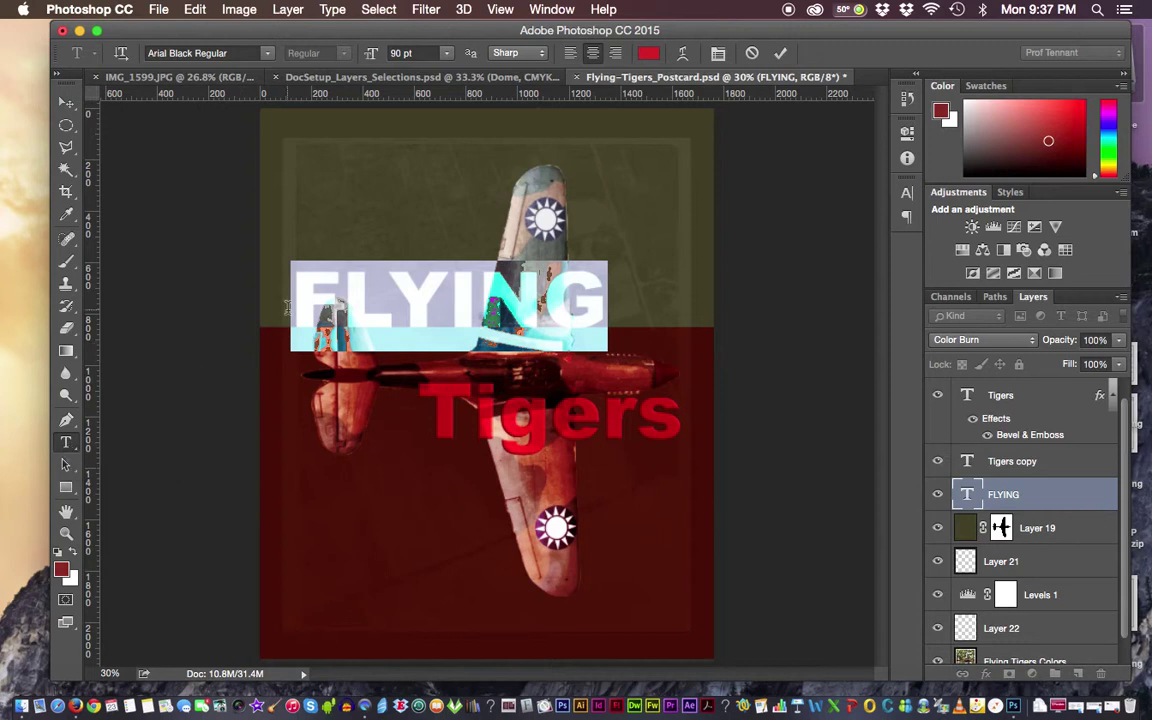
{"action": "left_click", "coordinate": [407, 280]}
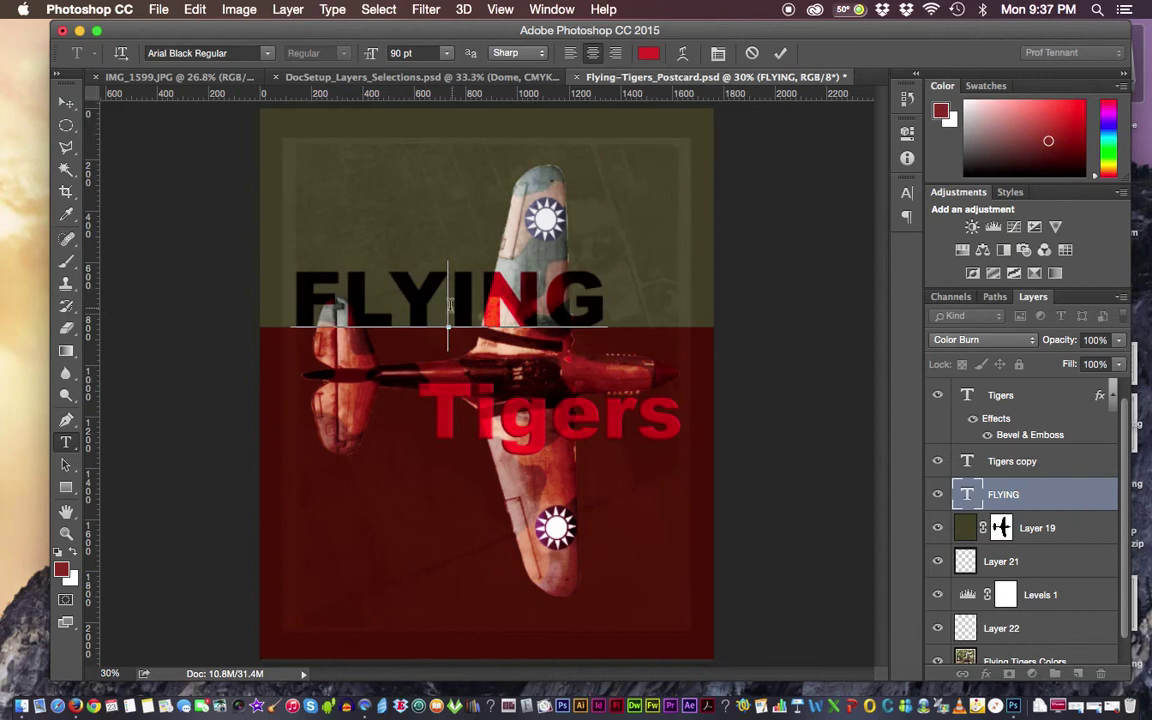
{"action": "double_click", "coordinate": [564, 302]}
{"action": "left_click", "coordinate": [570, 302]}
{"action": "key", "text": "BackSpace"}
{"action": "key", "text": "BackSpace"}
{"action": "key", "text": "BackSpace"}
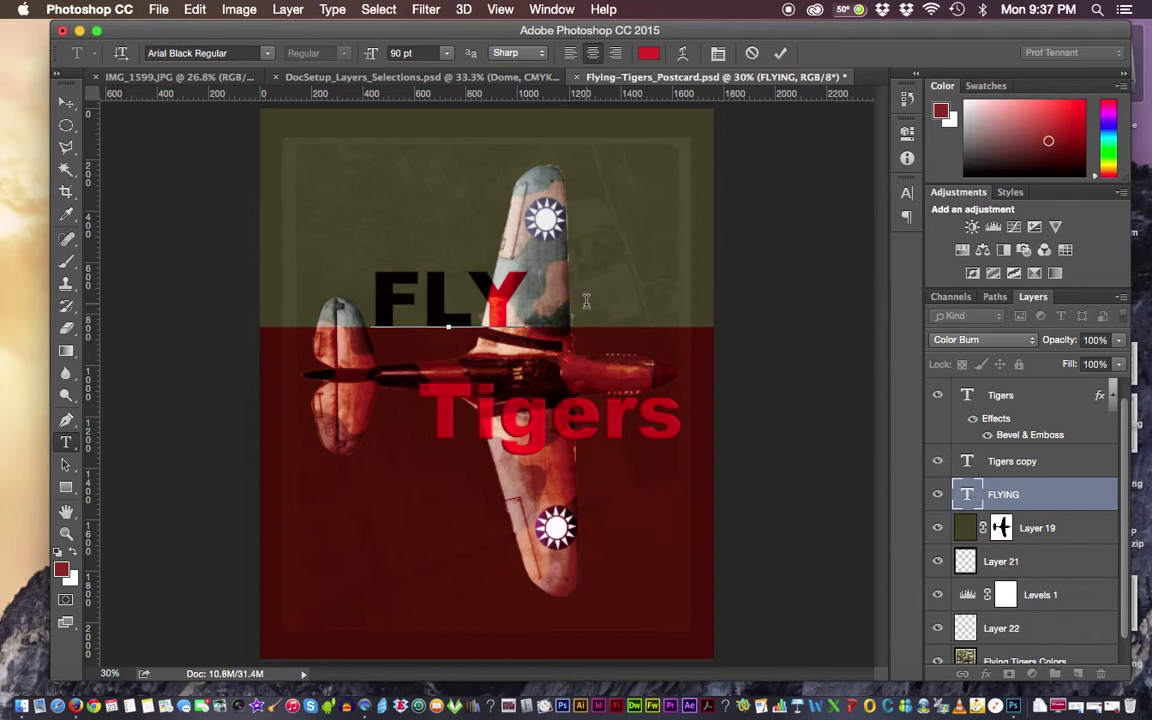
{"action": "type", "text": "ING"}
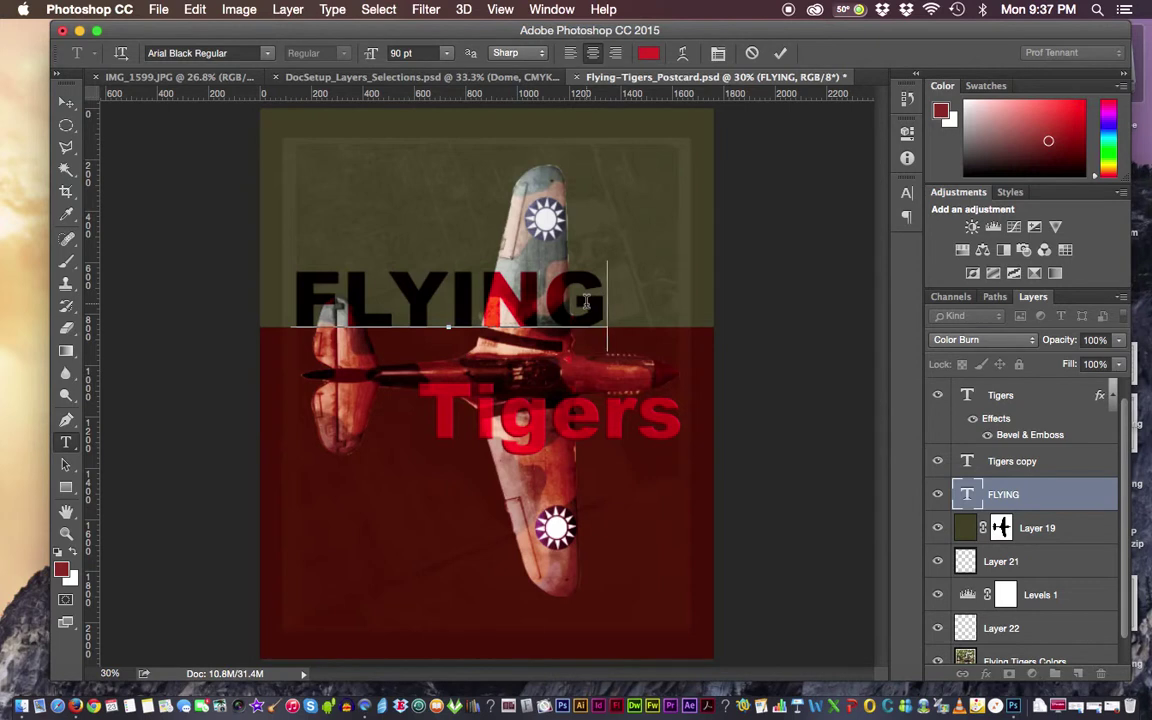
Step: Undock the Layers panel into a floating window and enlarge it to list every layer
{"action": "left_click_drag", "start_coordinate": [1016, 289], "coordinate": [744, 192]}
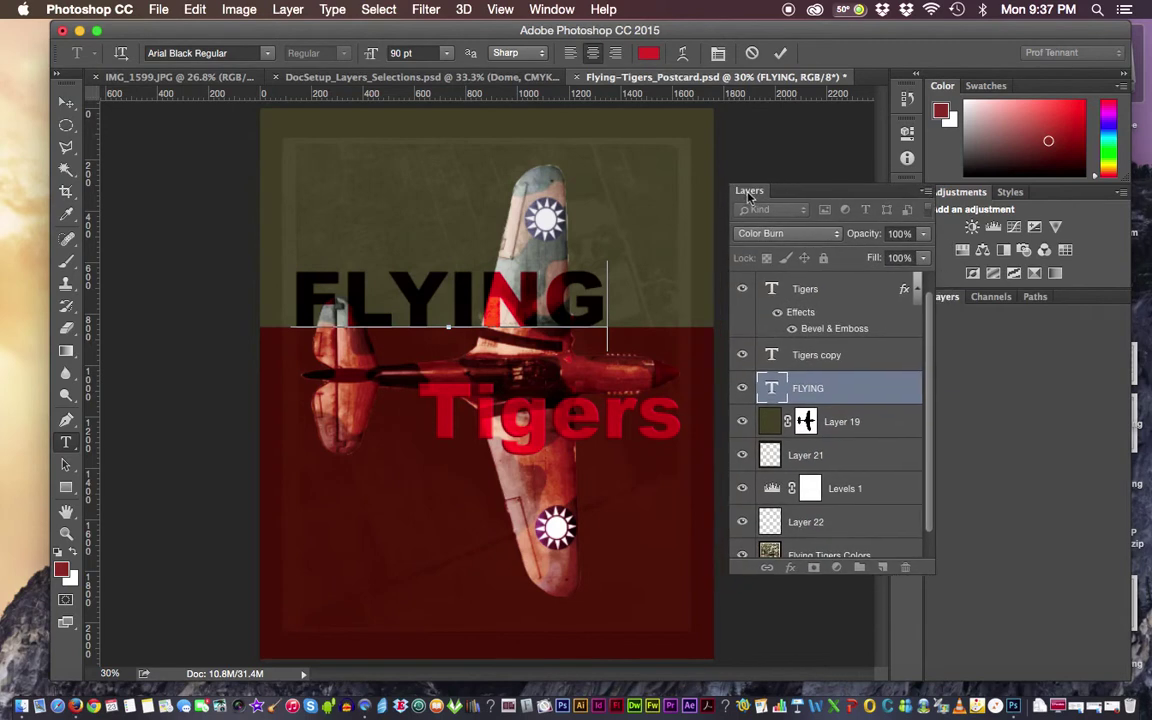
{"action": "left_click", "coordinate": [64, 101]}
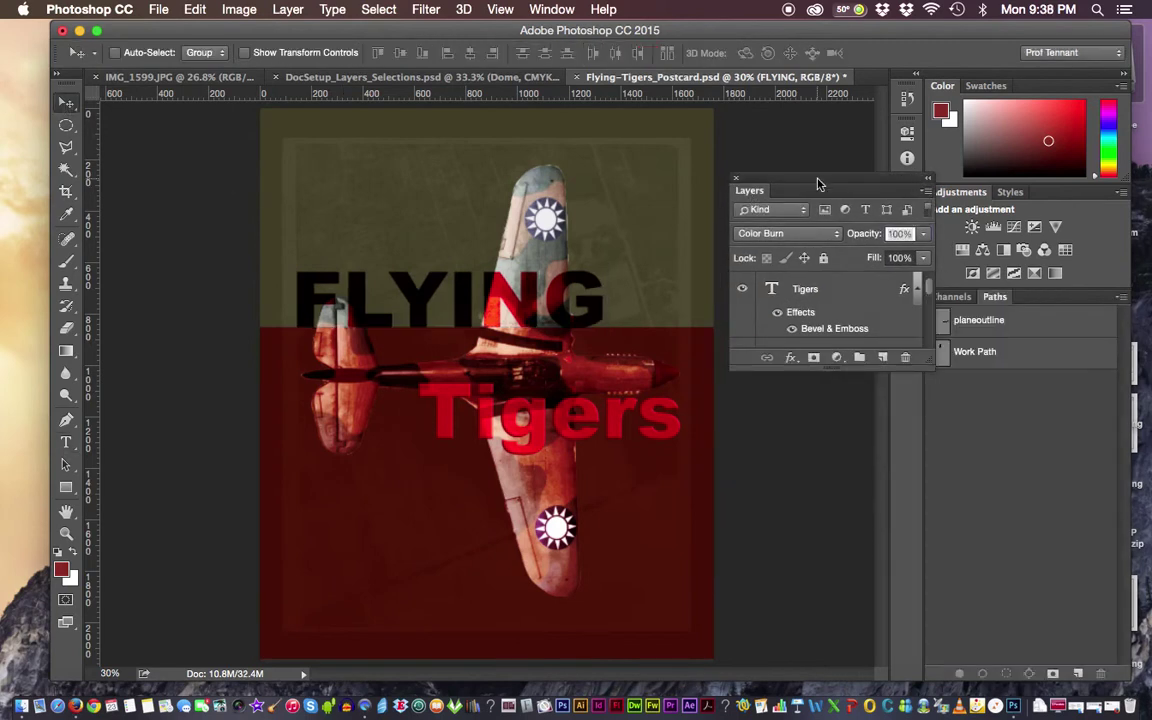
{"action": "left_click_drag", "start_coordinate": [818, 180], "coordinate": [737, 160]}
{"action": "left_click_drag", "start_coordinate": [848, 340], "coordinate": [871, 603]}
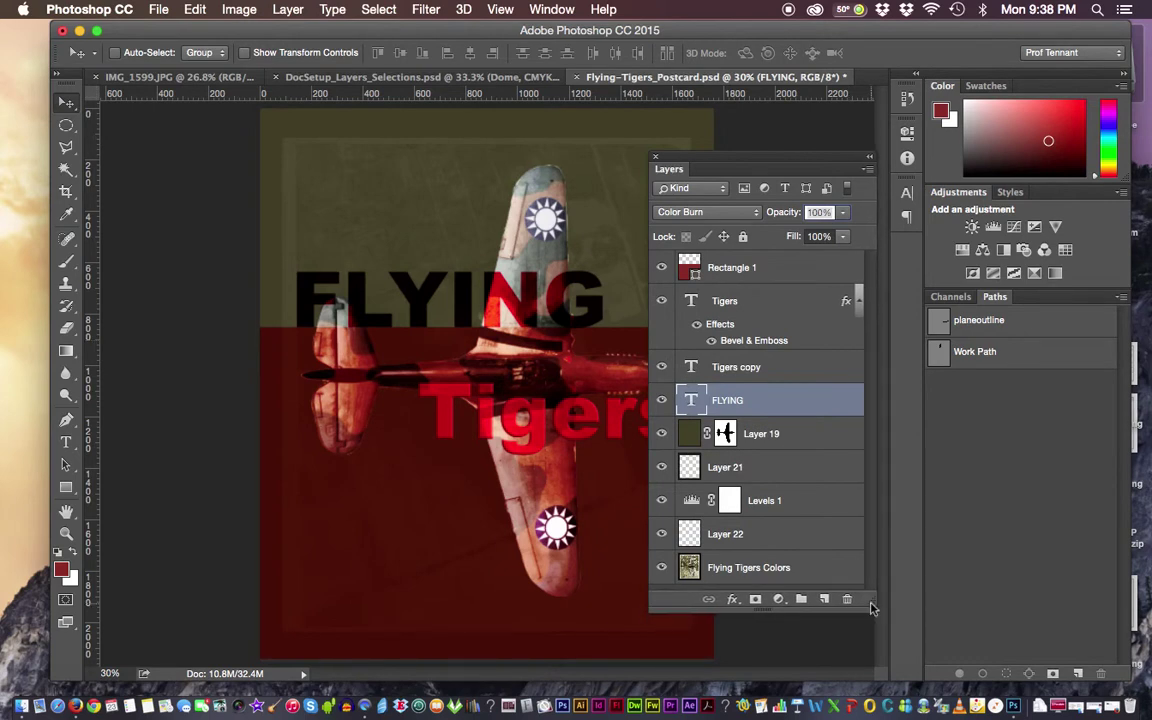
Step: Open the floating Layers panel's flyout menu and close it without choosing anything
{"action": "left_click", "coordinate": [867, 171]}
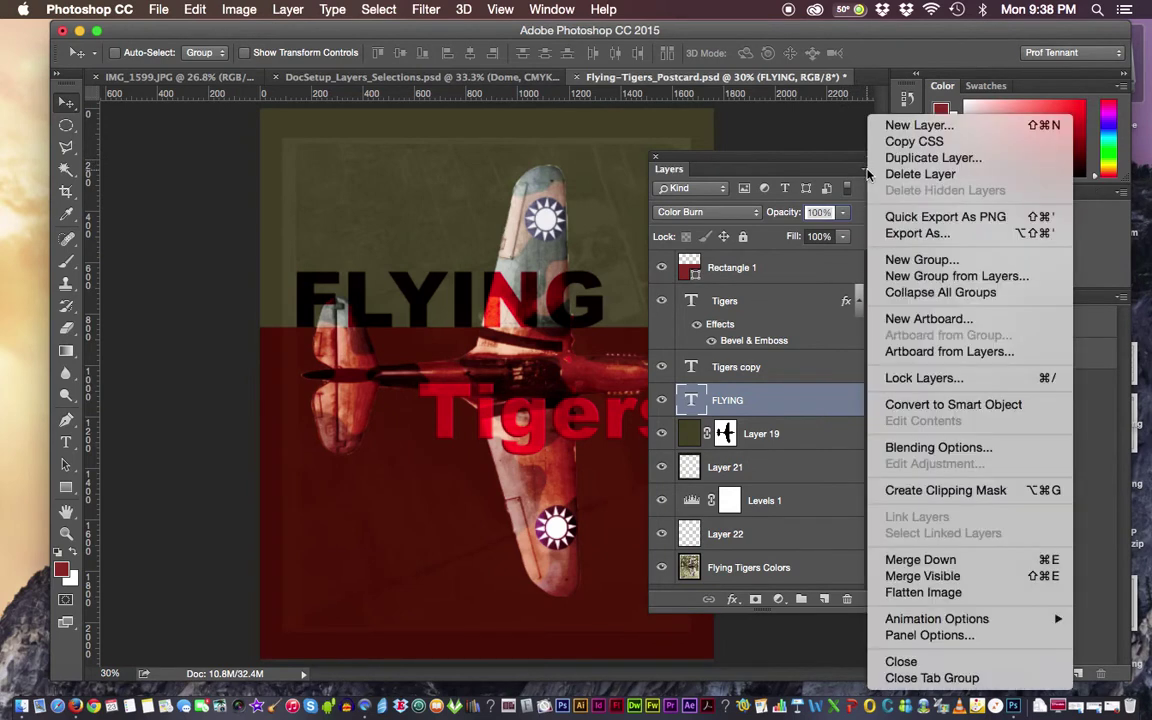
{"action": "left_click", "coordinate": [867, 172]}
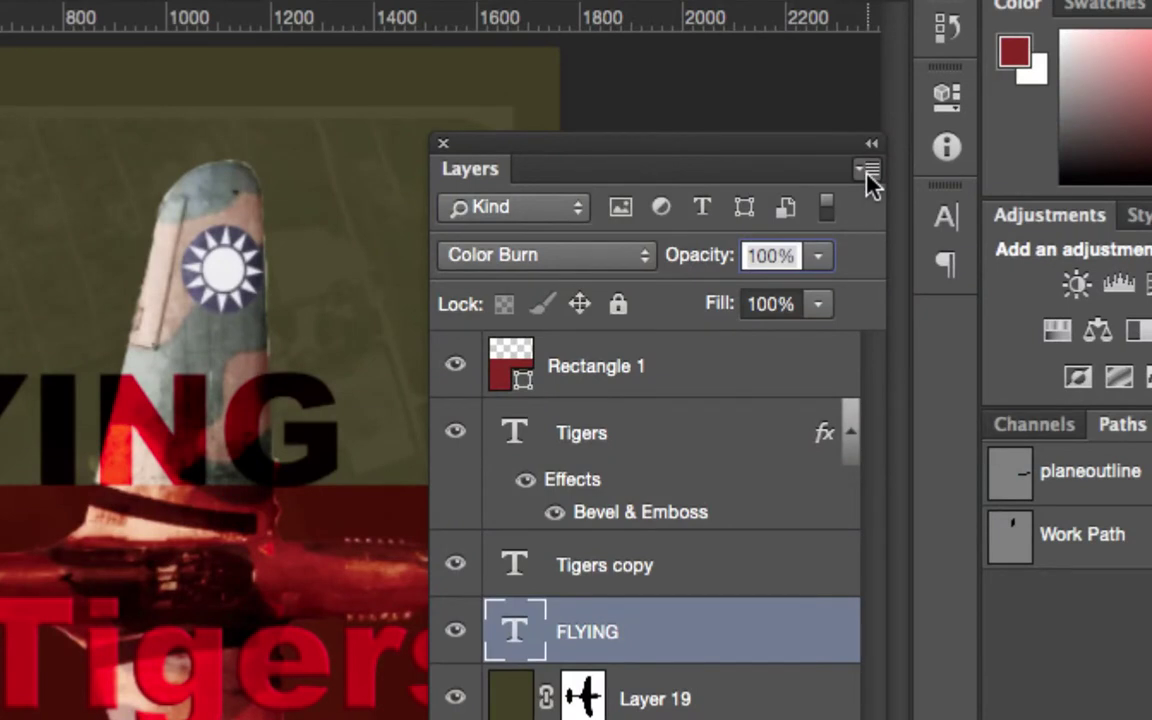
{"action": "left_click", "coordinate": [867, 172]}
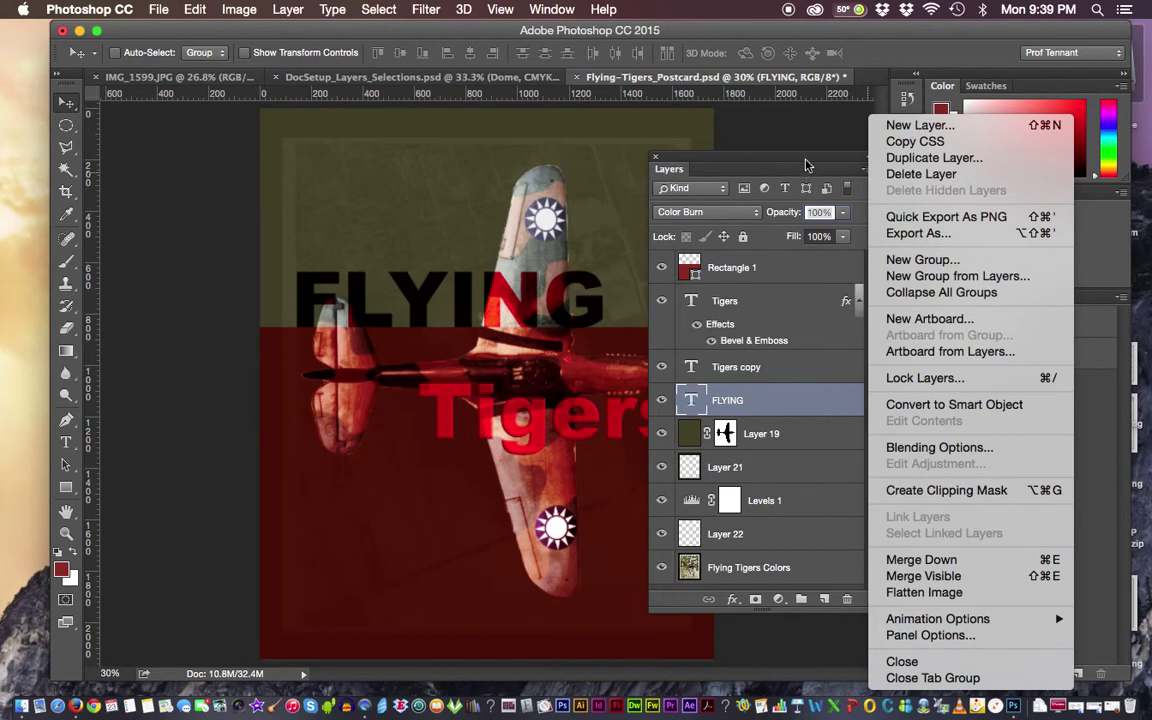
{"action": "left_click", "coordinate": [728, 149]}
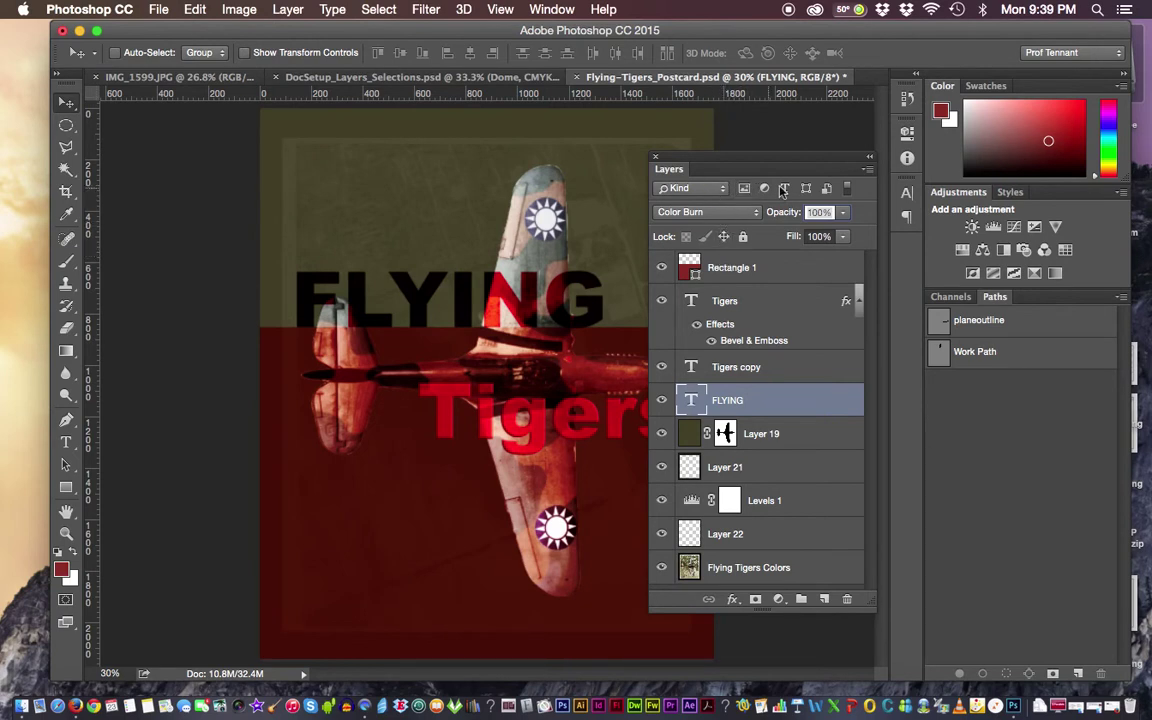
{"action": "left_click", "coordinate": [722, 189]}
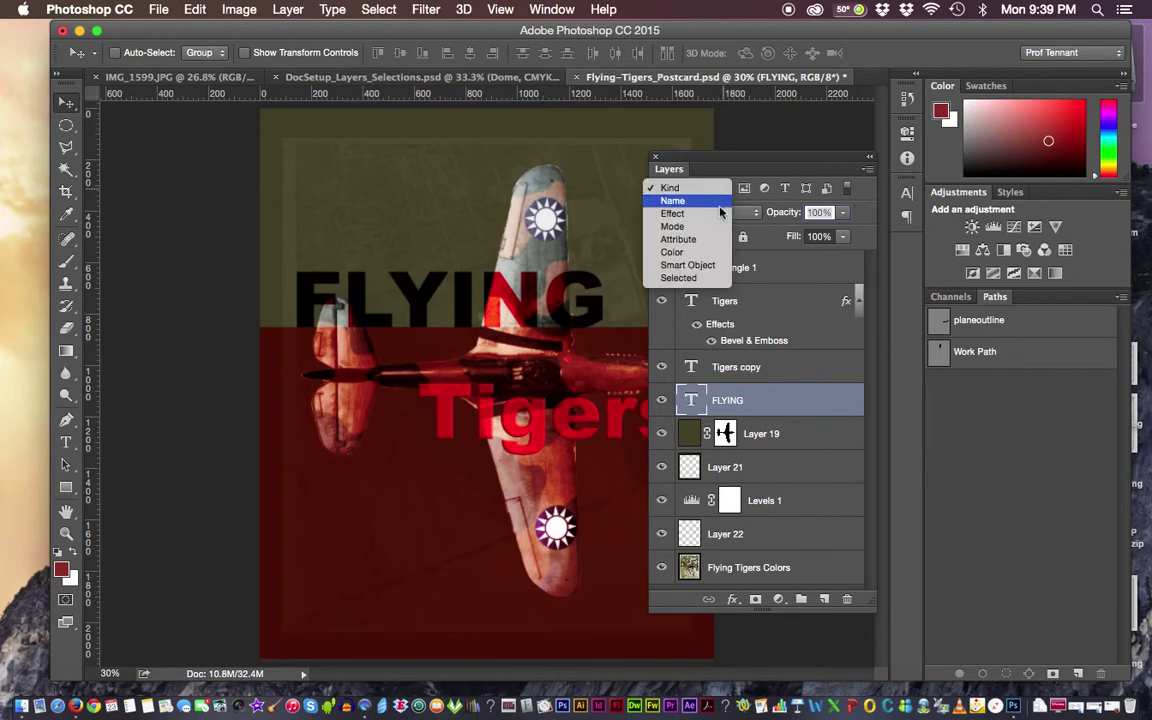
{"action": "left_click", "coordinate": [674, 150]}
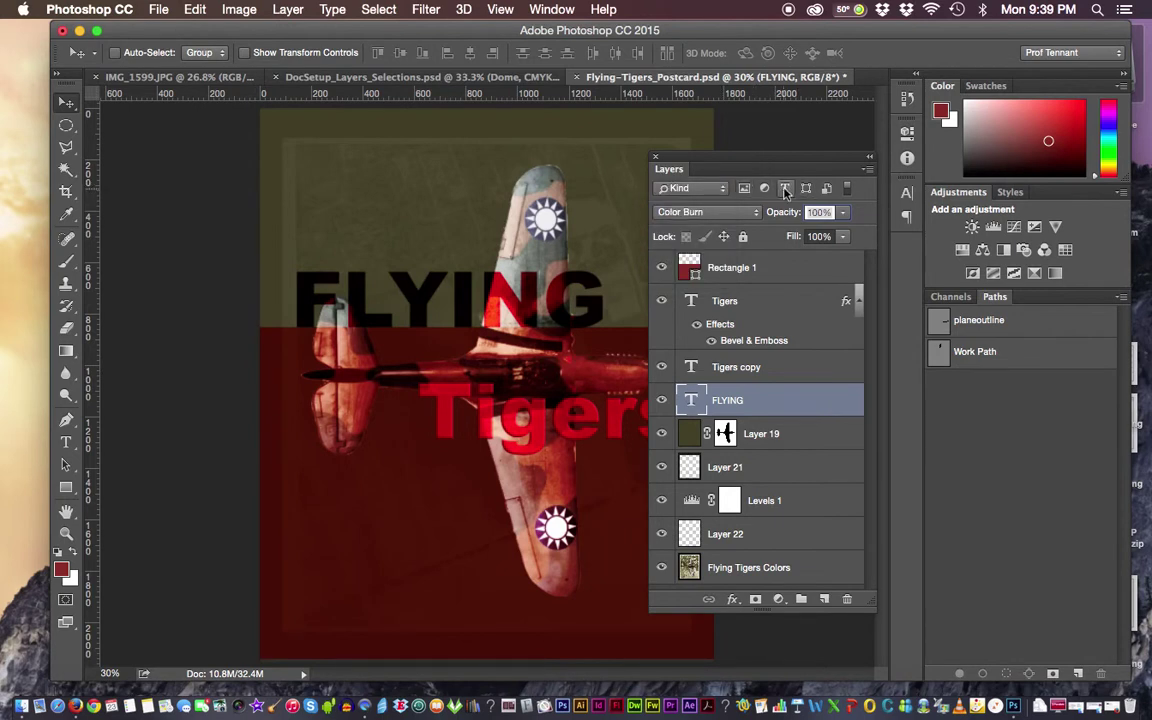
{"action": "left_click", "coordinate": [786, 189]}
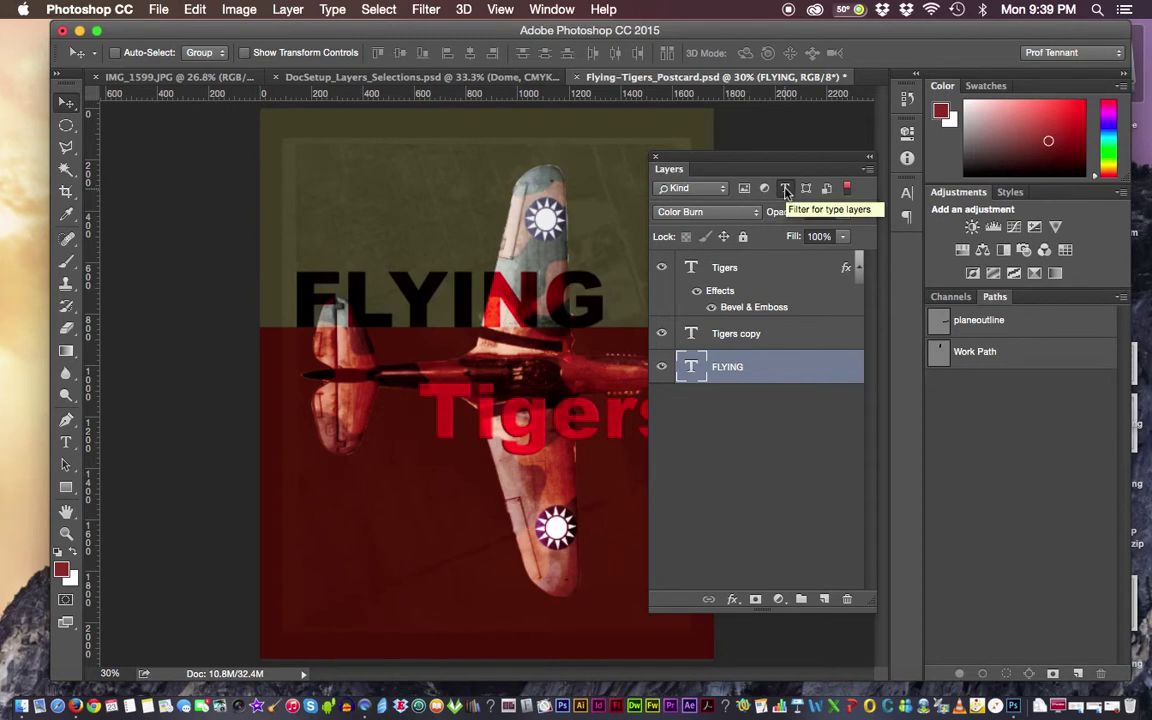
{"action": "left_click", "coordinate": [786, 190]}
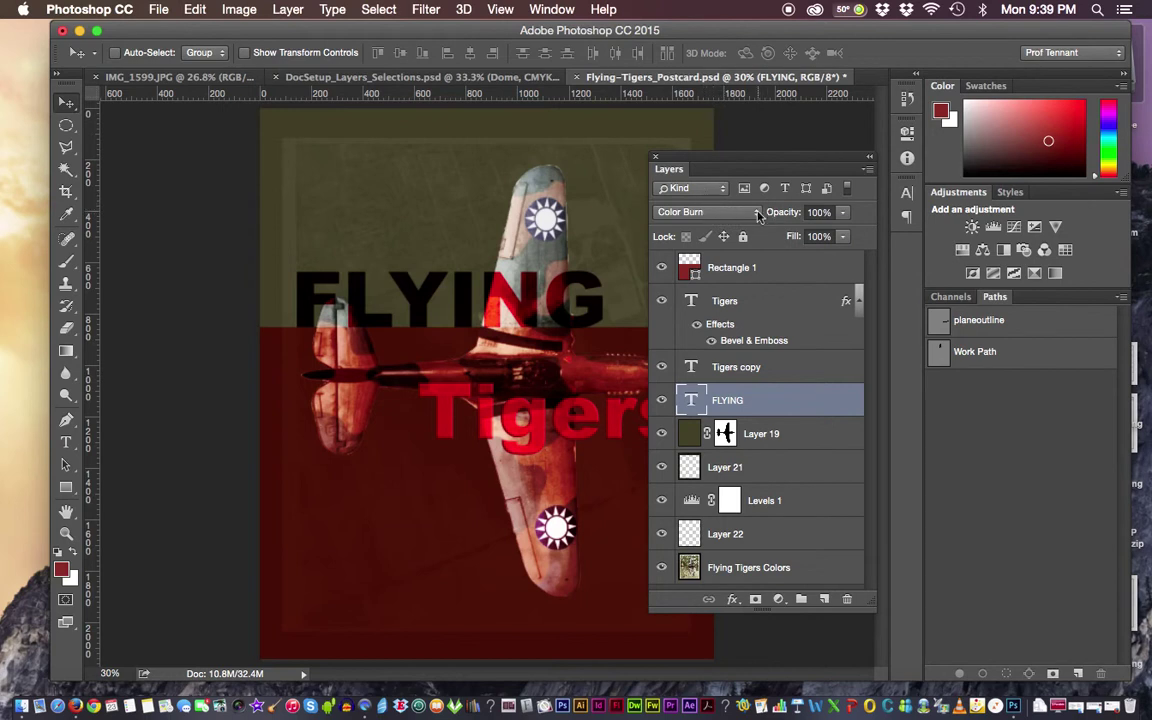
{"action": "left_click", "coordinate": [757, 214]}
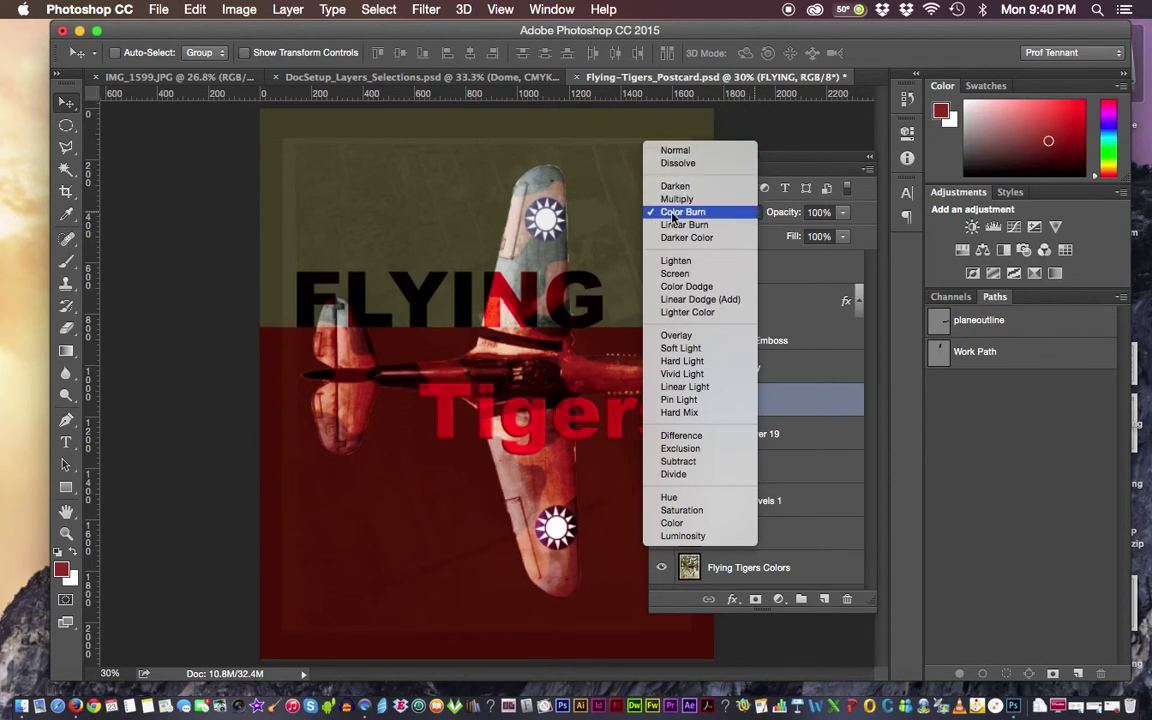
{"action": "left_click", "coordinate": [800, 401]}
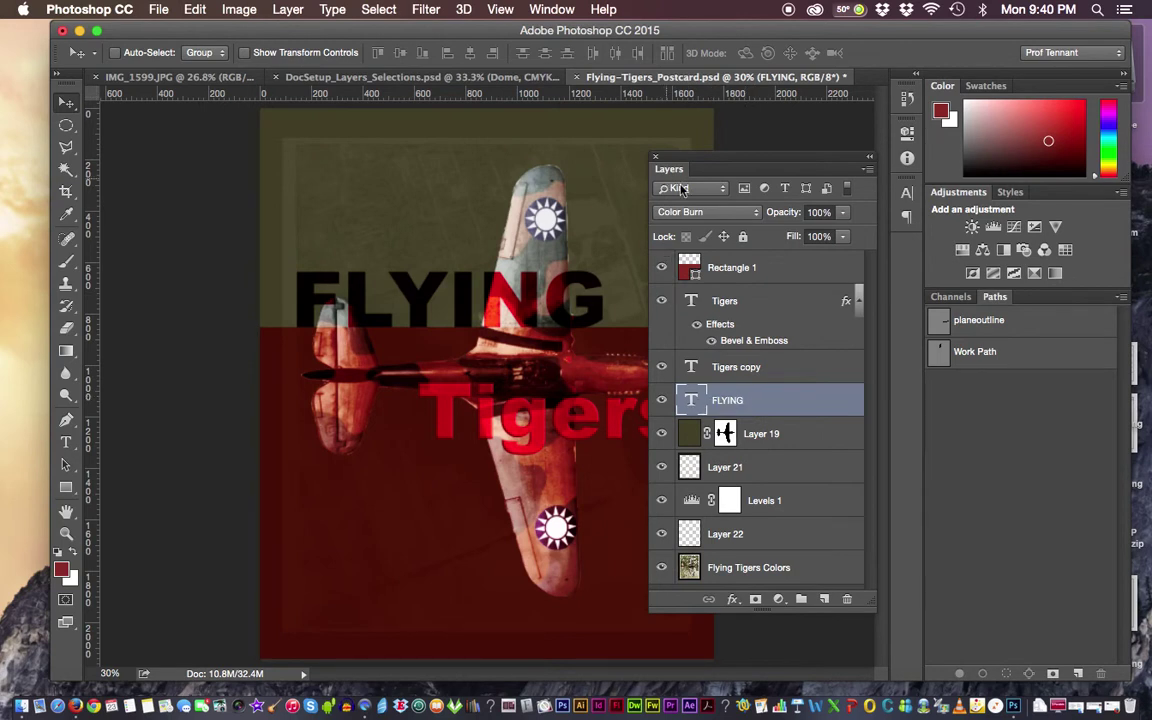
{"action": "left_click", "coordinate": [733, 213]}
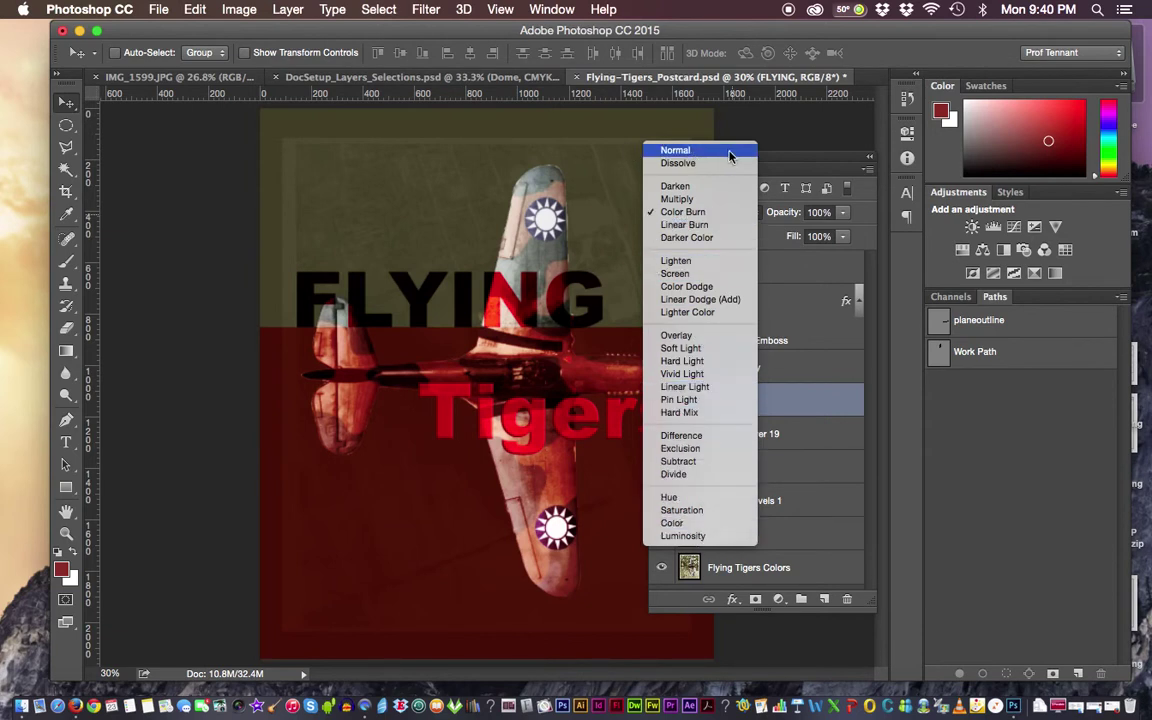
{"action": "left_click", "coordinate": [769, 159]}
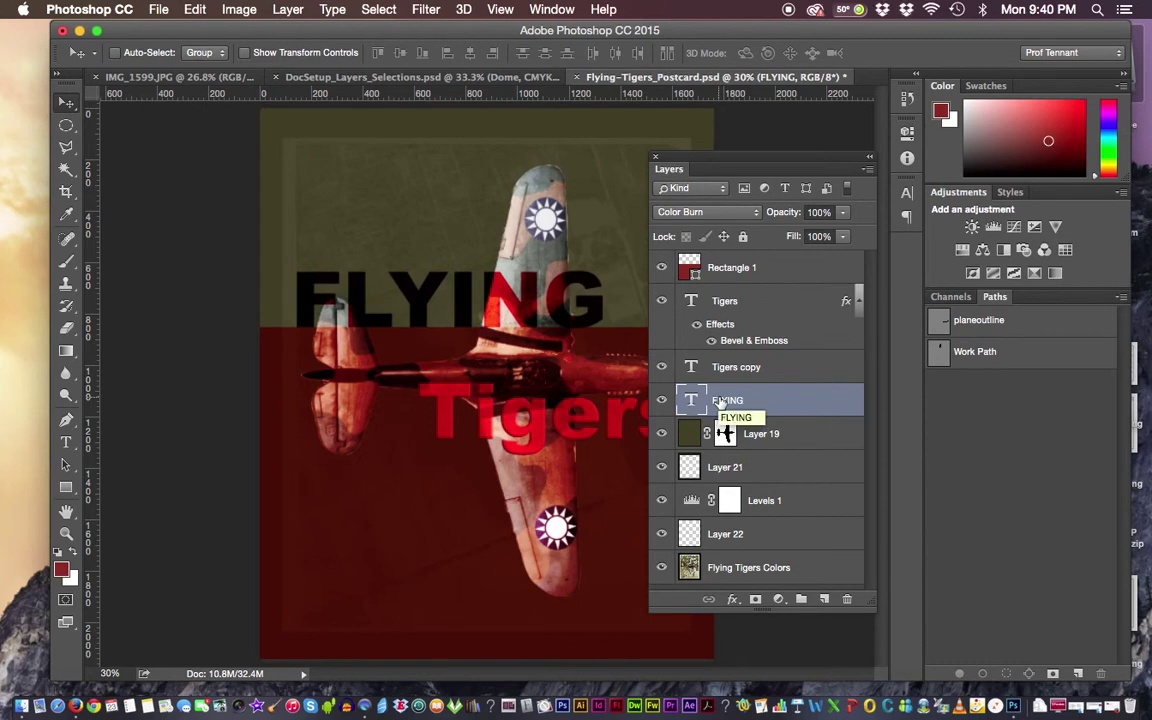
{"action": "left_click", "coordinate": [842, 212]}
{"action": "left_click_drag", "start_coordinate": [845, 234], "coordinate": [830, 234]}
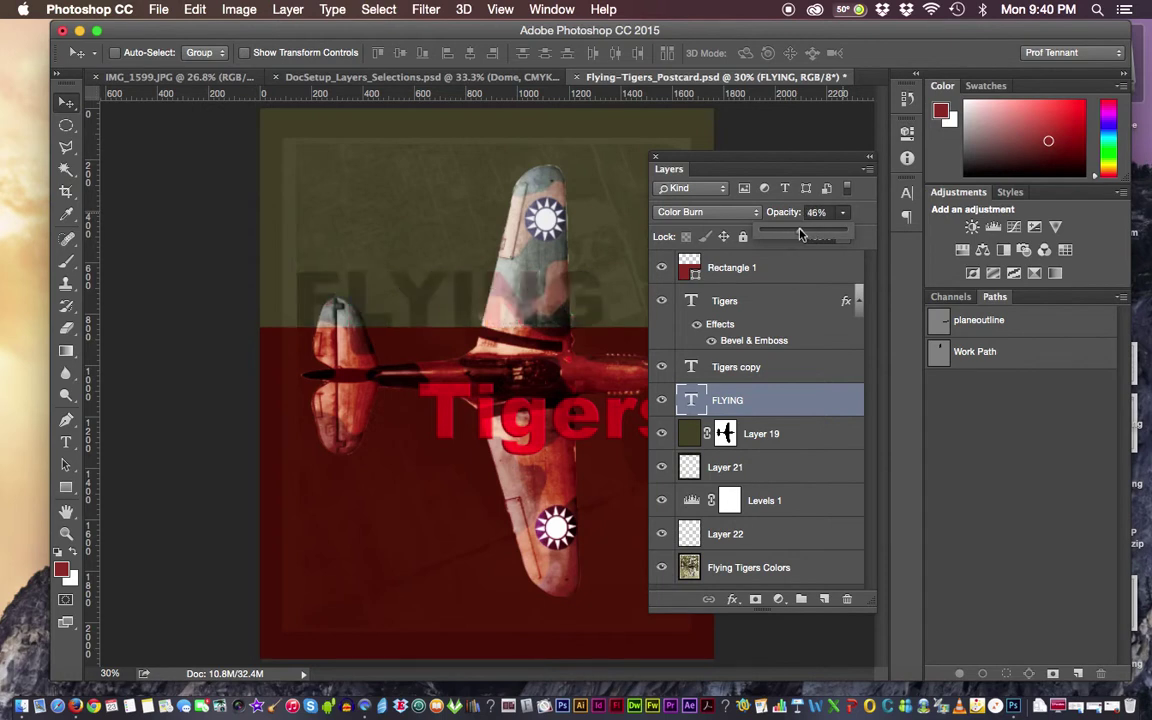
{"action": "left_click_drag", "start_coordinate": [800, 234], "coordinate": [868, 234]}
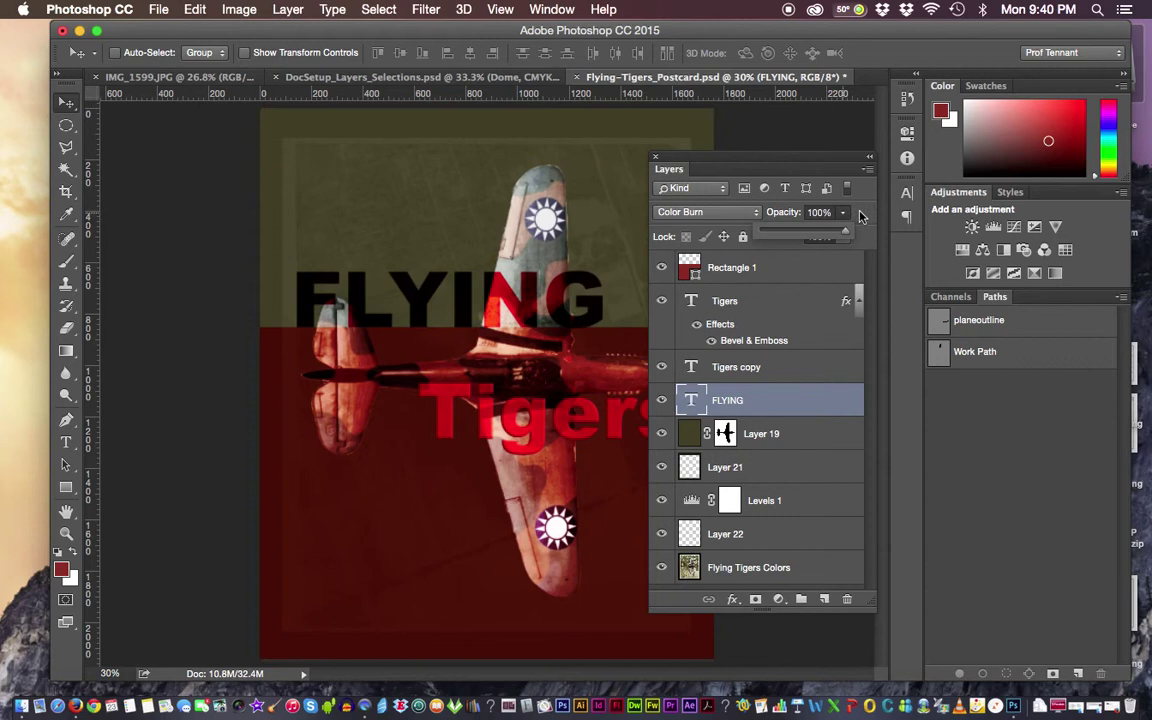
{"action": "left_click", "coordinate": [755, 238]}
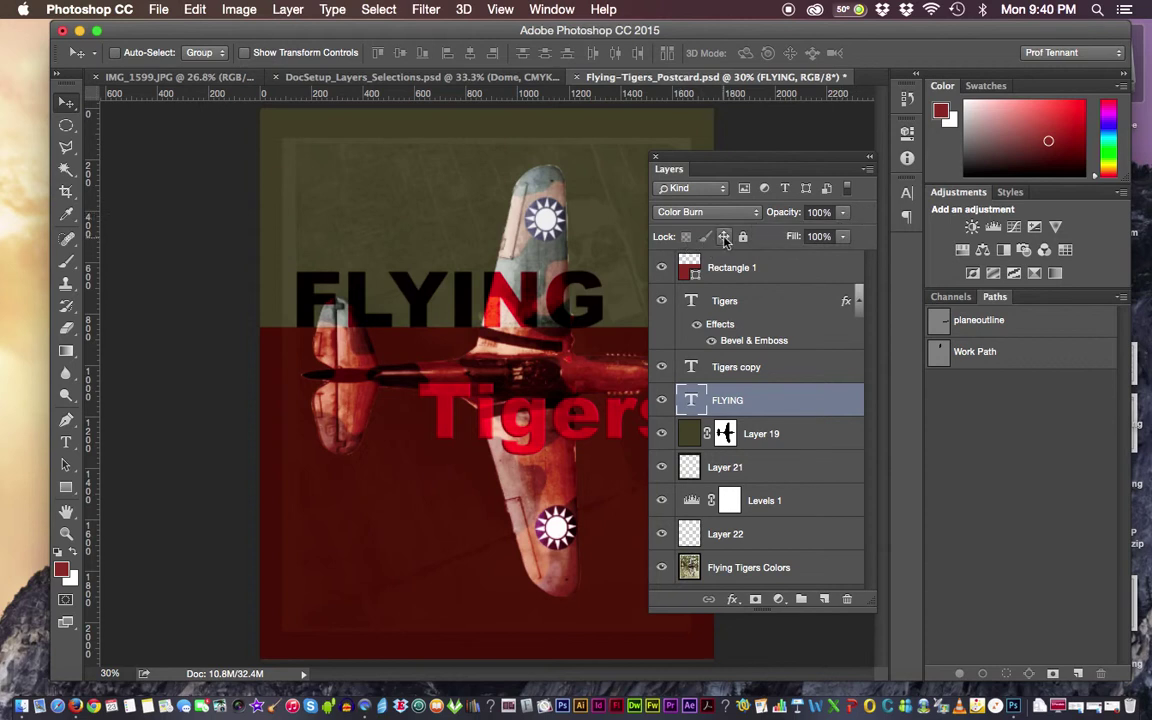
{"action": "left_click", "coordinate": [760, 370]}
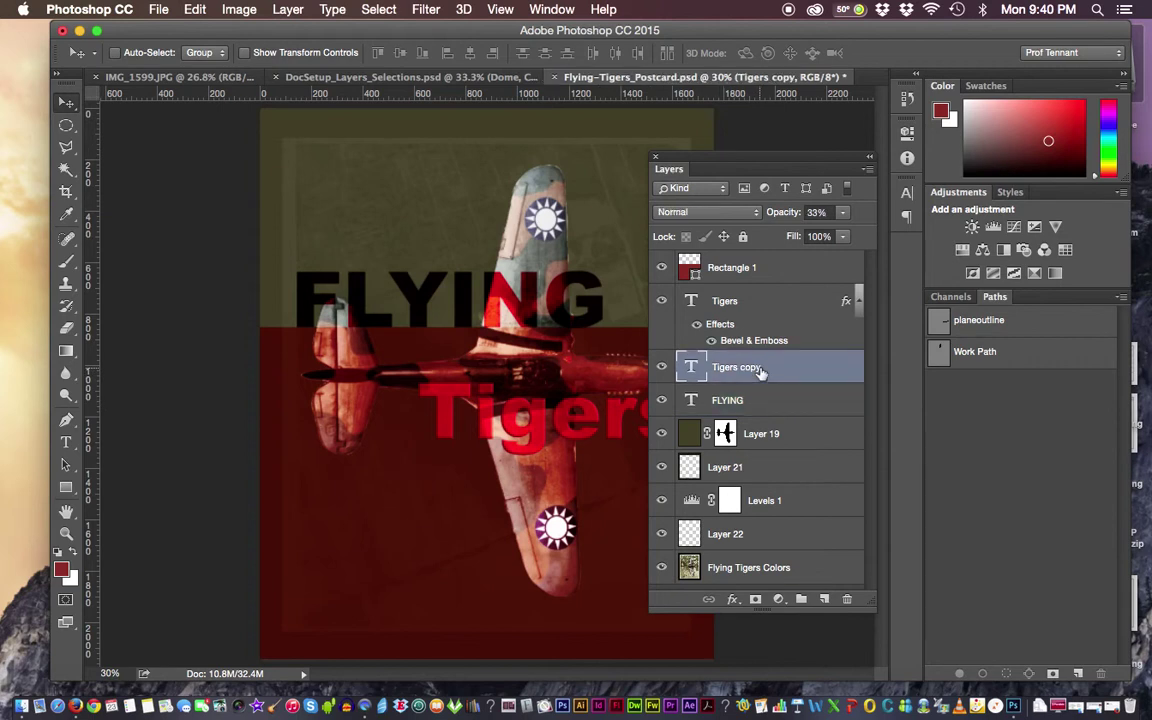
{"action": "left_click", "coordinate": [753, 269]}
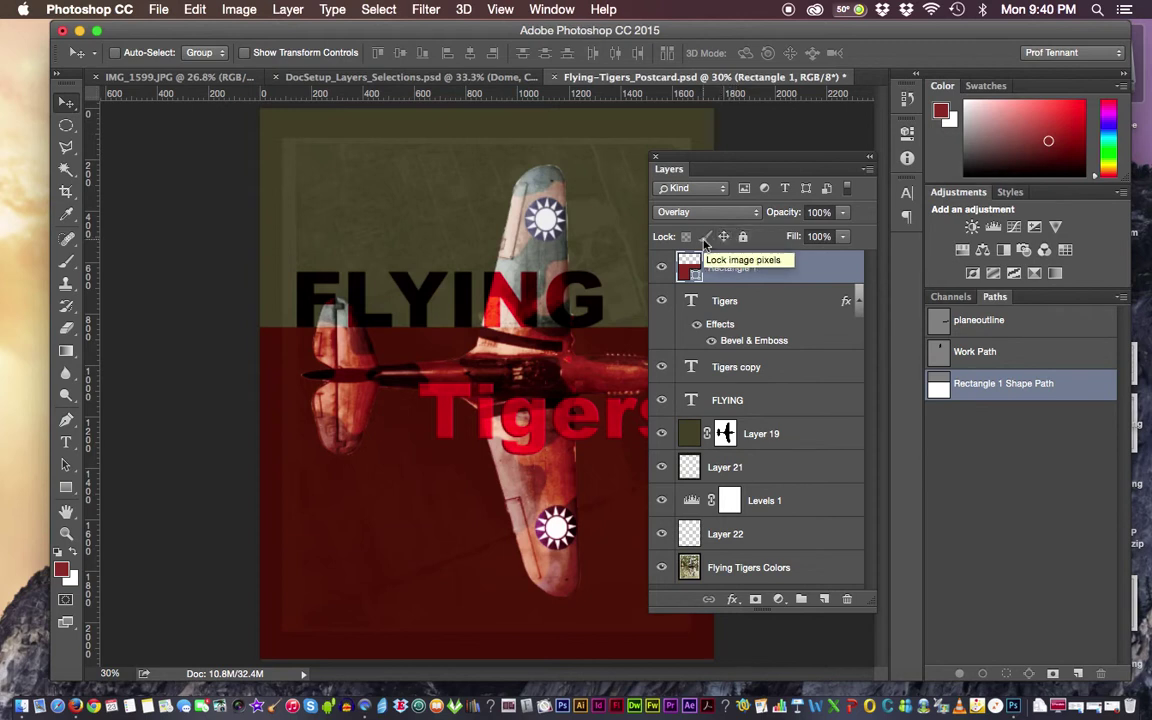
{"action": "left_click", "coordinate": [775, 434]}
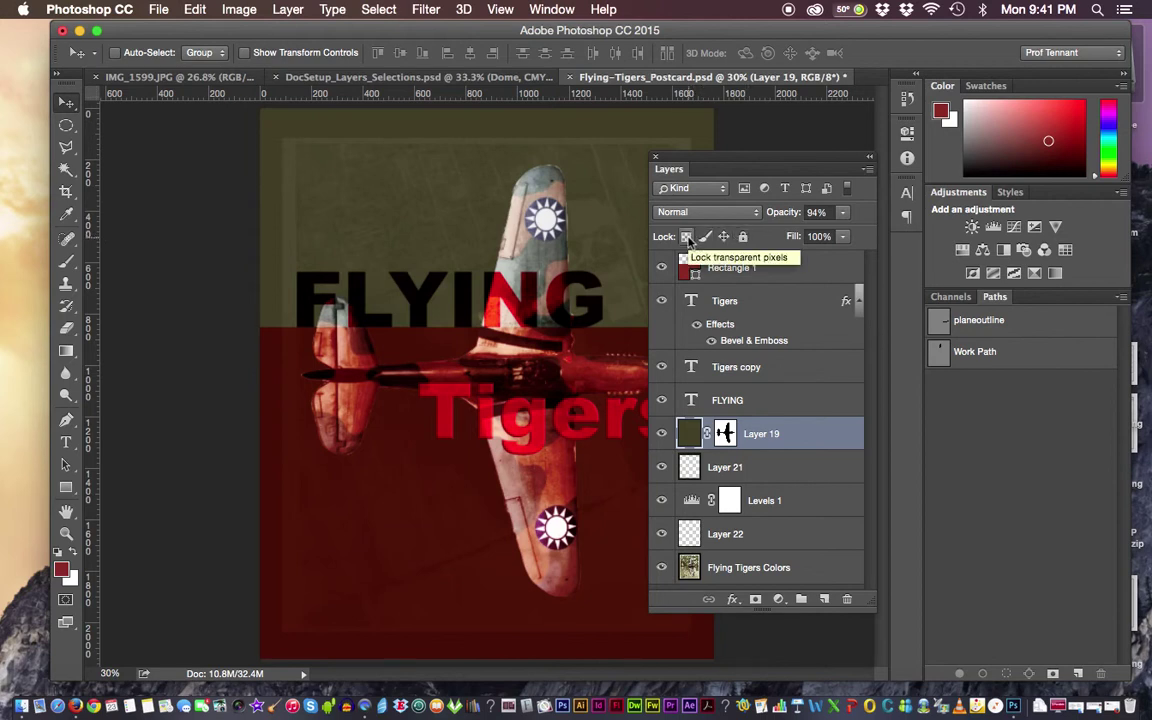
{"action": "left_click", "coordinate": [735, 467]}
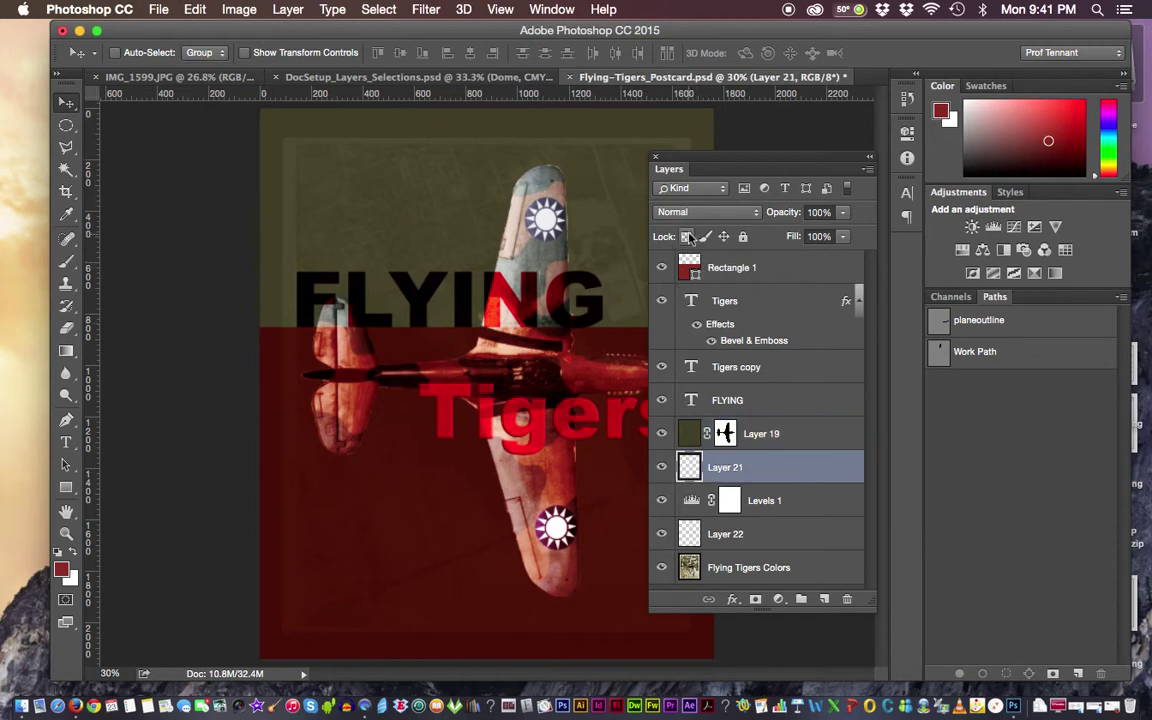
{"action": "left_click", "coordinate": [686, 237]}
{"action": "left_click", "coordinate": [845, 467]}
{"action": "left_click", "coordinate": [686, 237]}
{"action": "left_click", "coordinate": [686, 237]}
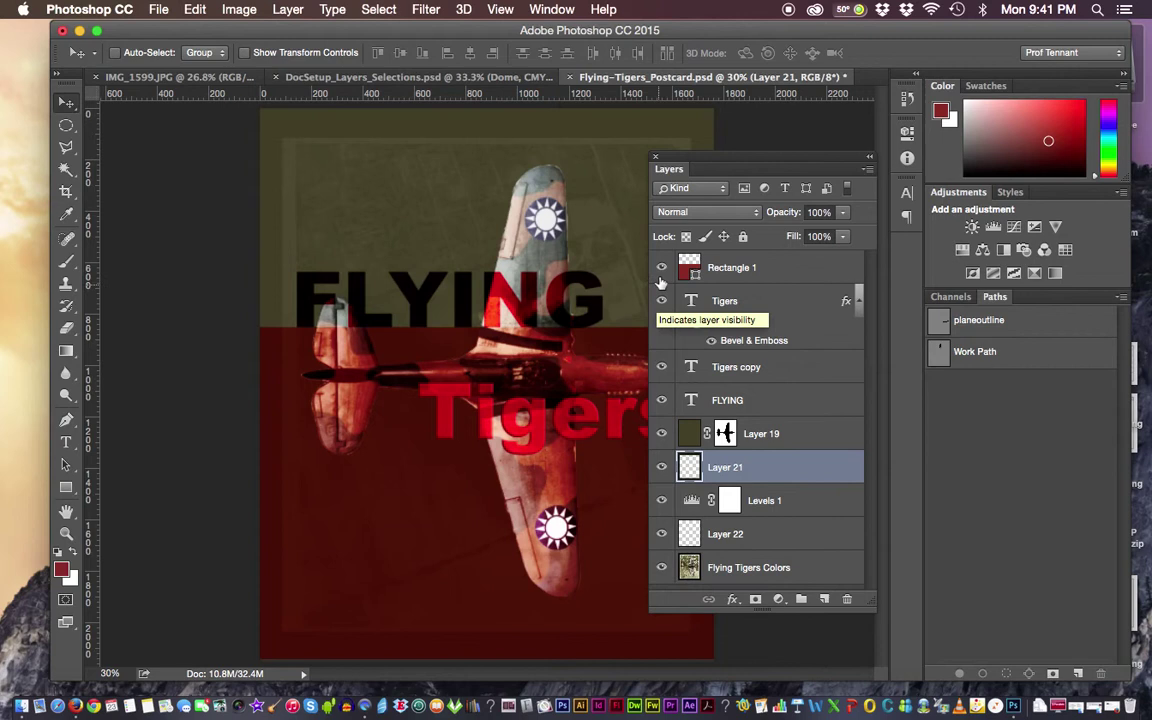
{"action": "left_click", "coordinate": [661, 267]}
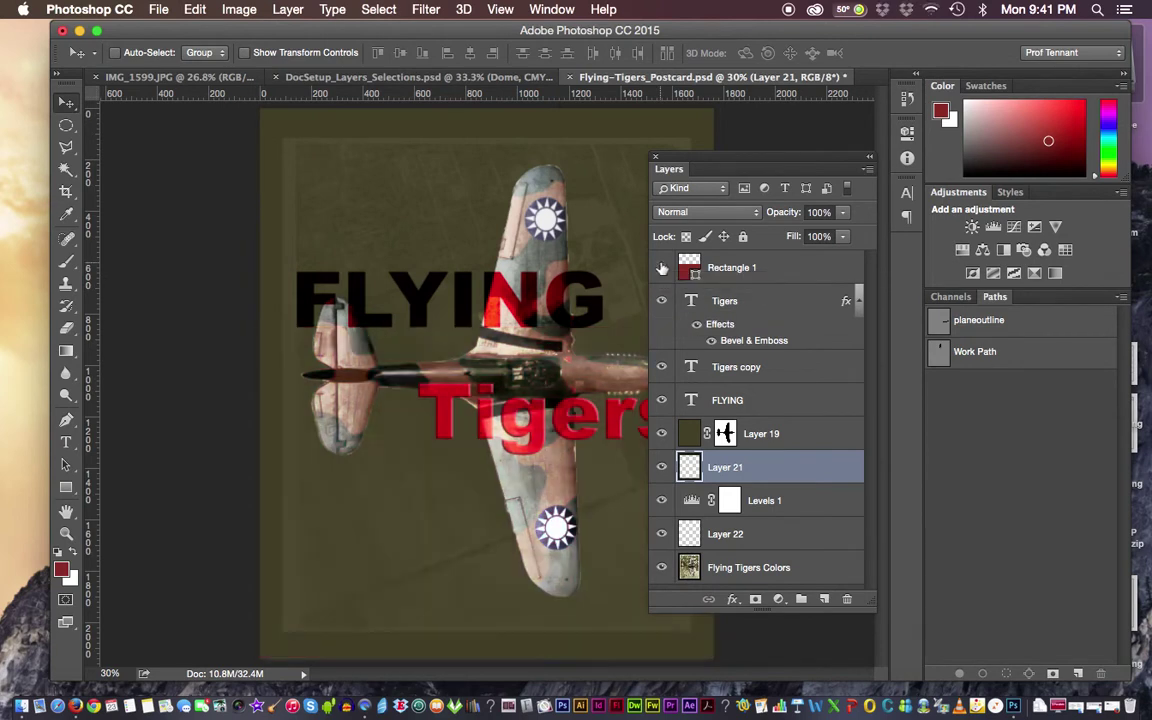
{"action": "left_click", "coordinate": [661, 302]}
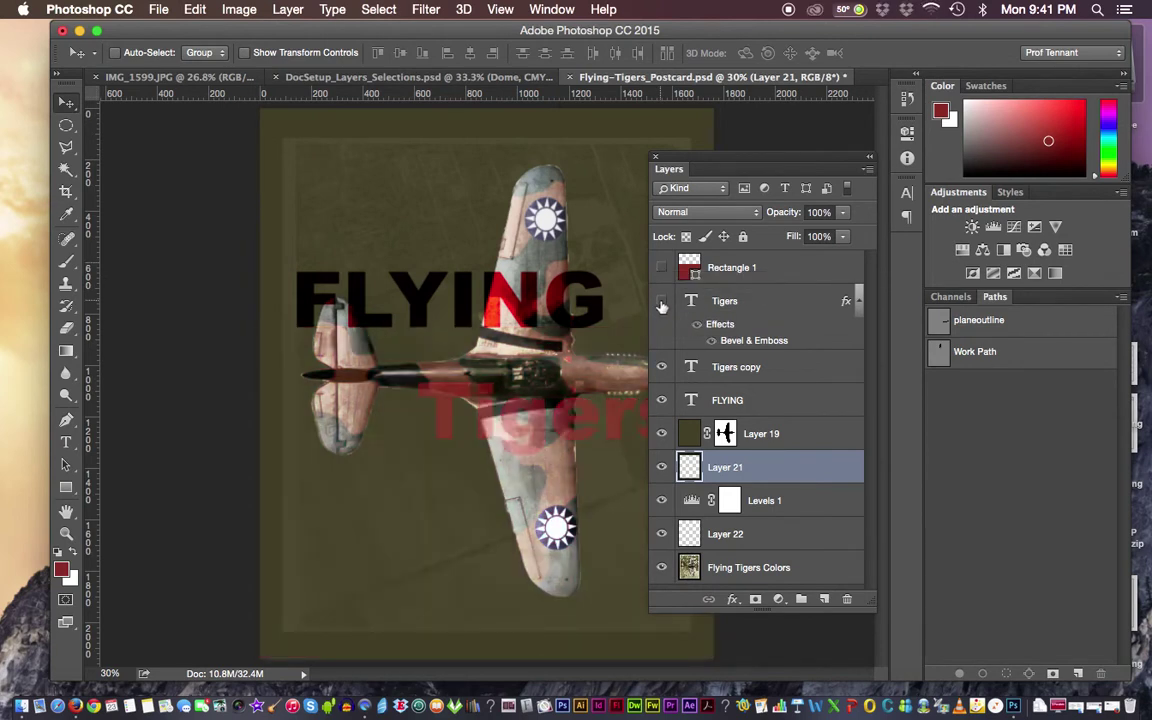
{"action": "left_click", "coordinate": [661, 367]}
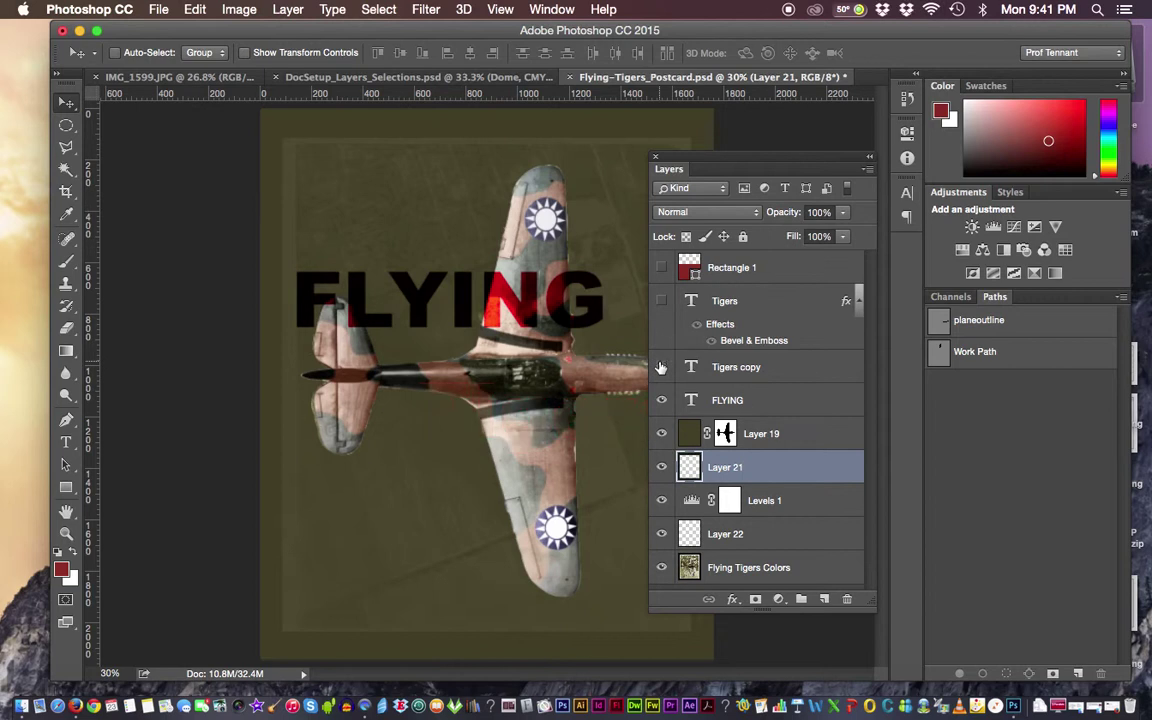
{"action": "left_click", "coordinate": [661, 400]}
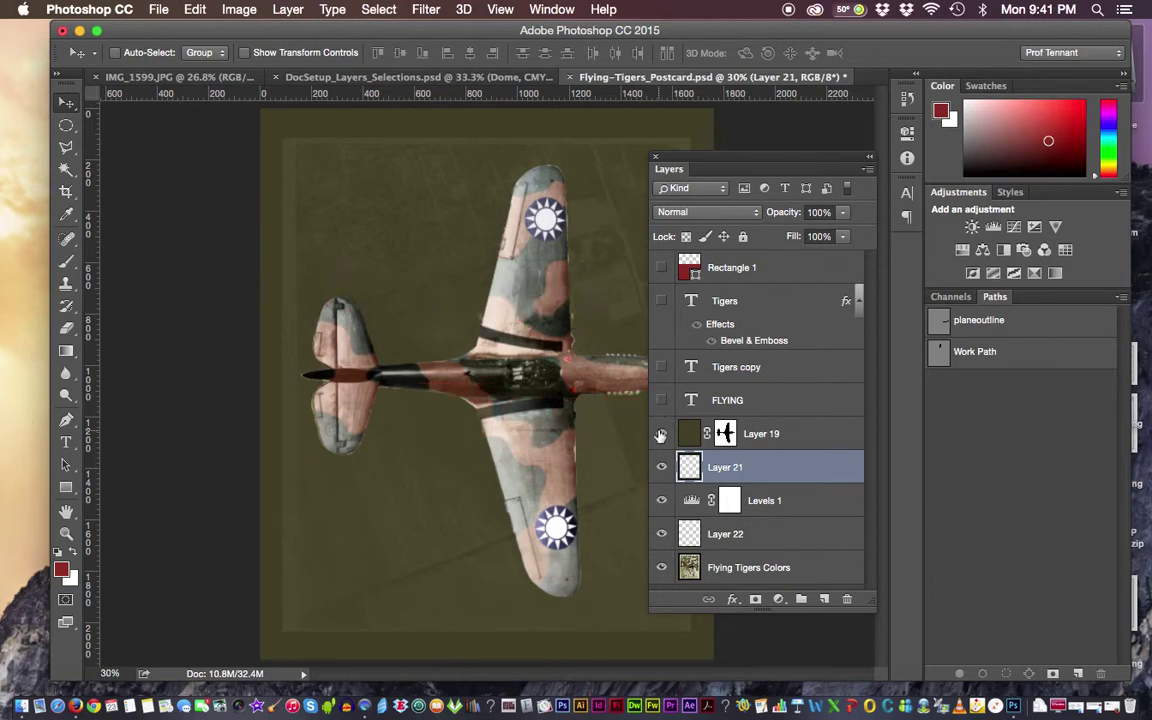
{"action": "left_click", "coordinate": [661, 434]}
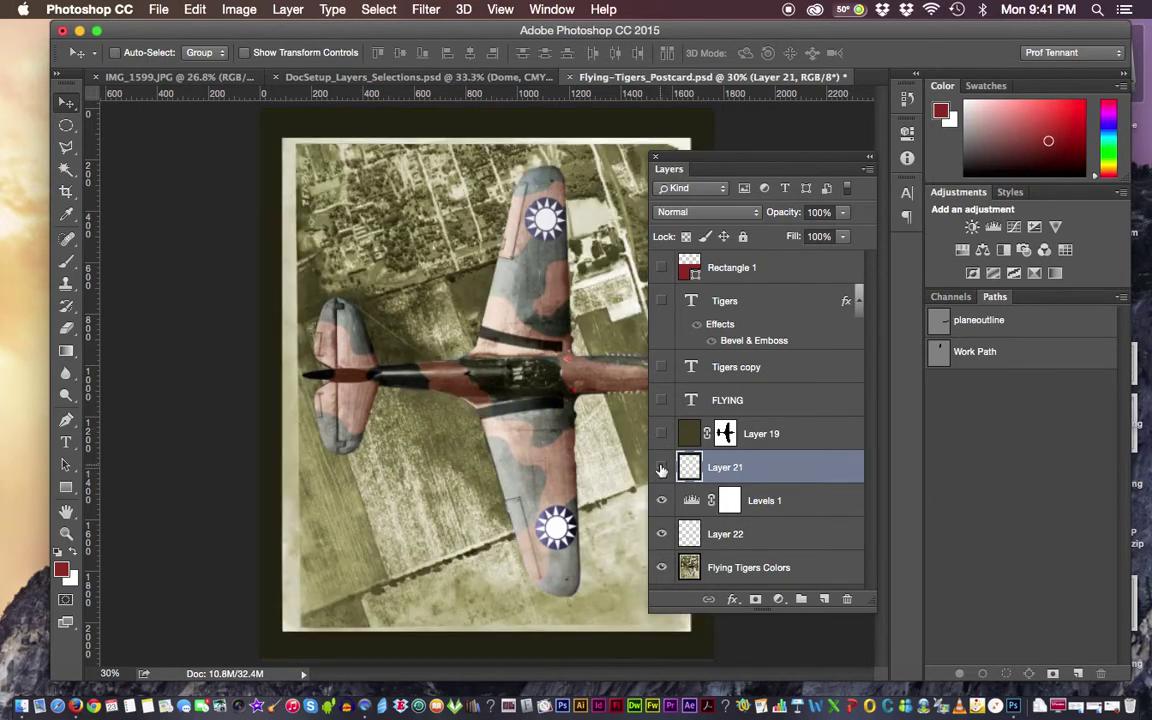
{"action": "left_click", "coordinate": [661, 467]}
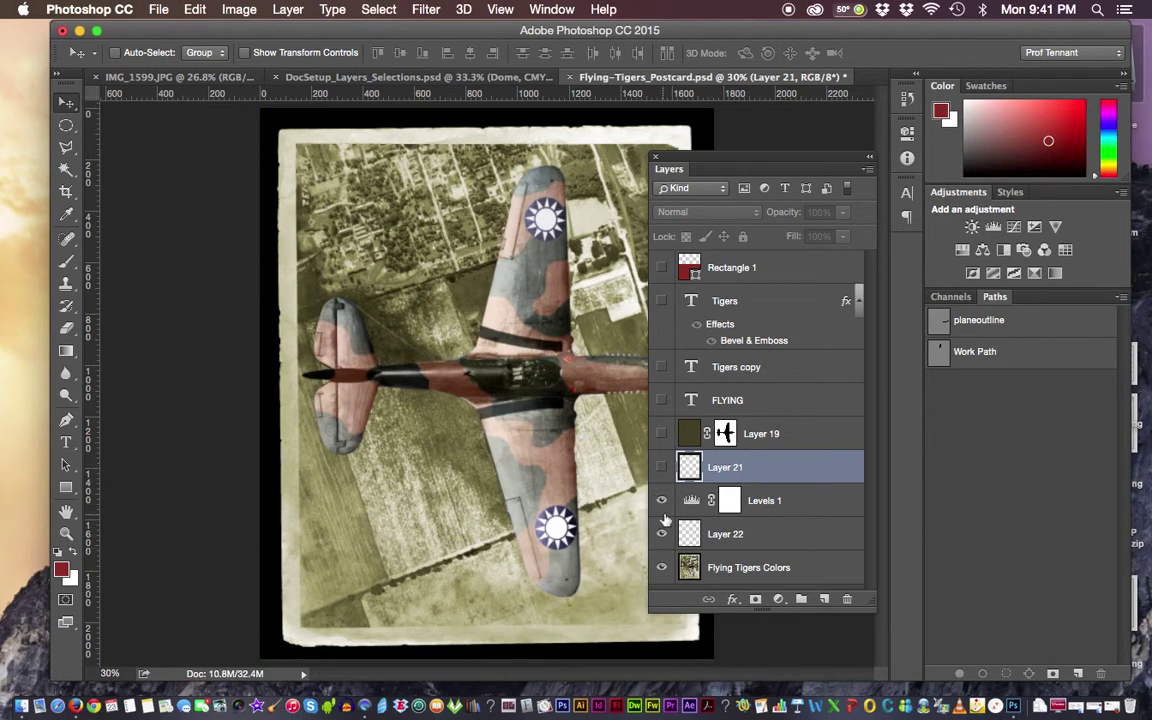
{"action": "left_click", "coordinate": [661, 500]}
{"action": "left_click", "coordinate": [661, 534]}
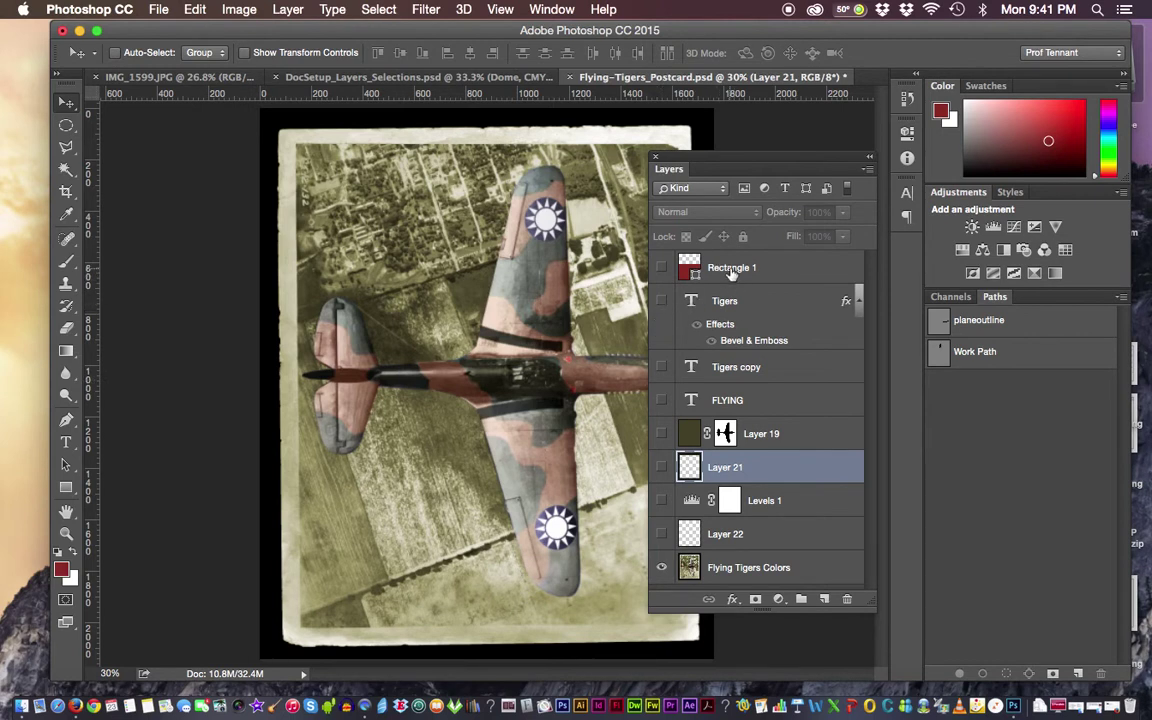
{"action": "left_click", "coordinate": [661, 268]}
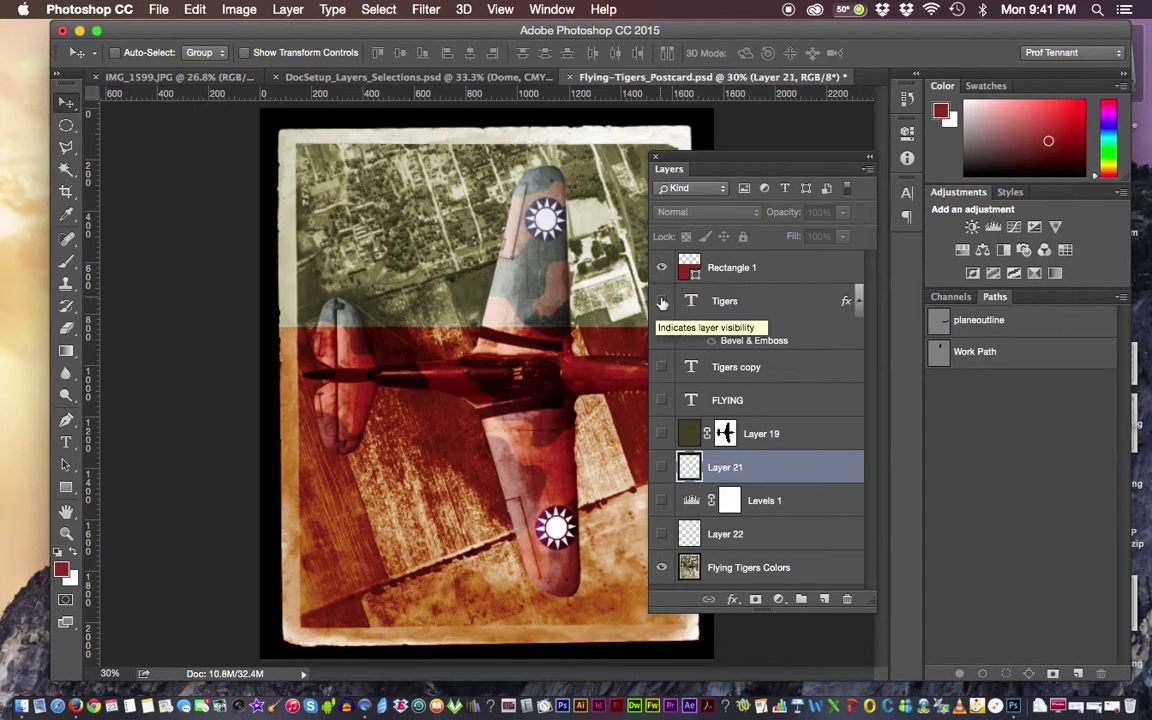
{"action": "left_click_drag", "start_coordinate": [661, 301], "coordinate": [666, 540]}
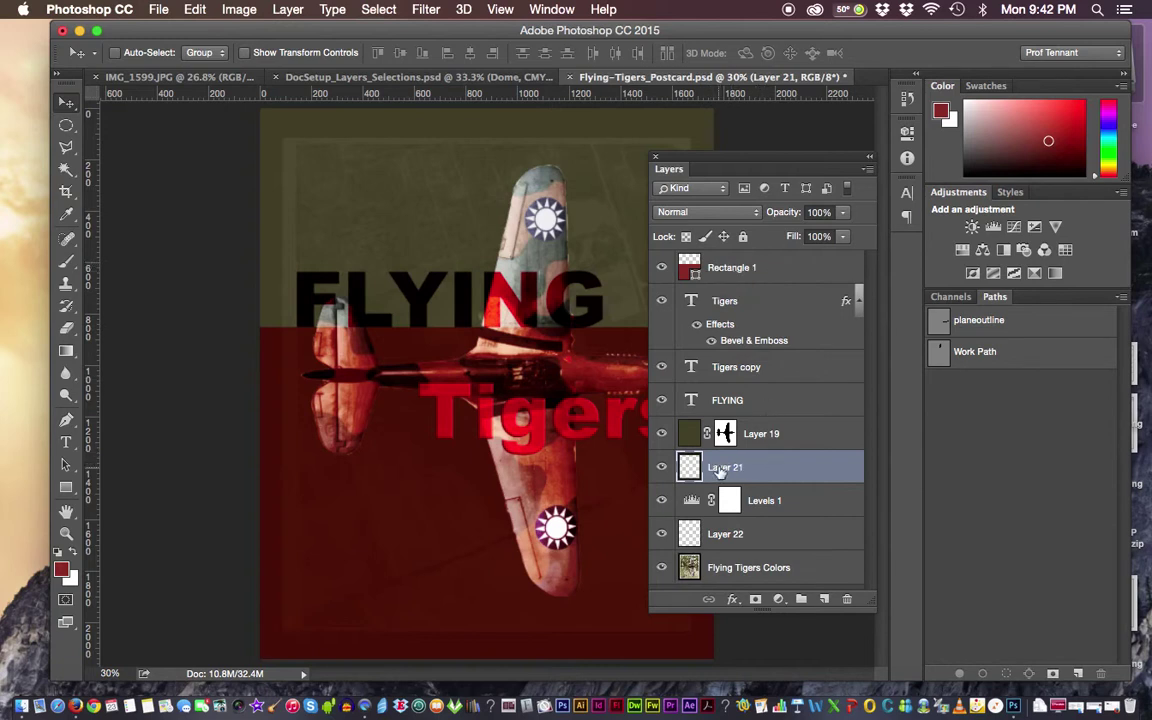
Step: Drag Layer 21 up to the top of the stack, then back just below Rectangle 1
{"action": "left_click_drag", "start_coordinate": [720, 470], "coordinate": [714, 289]}
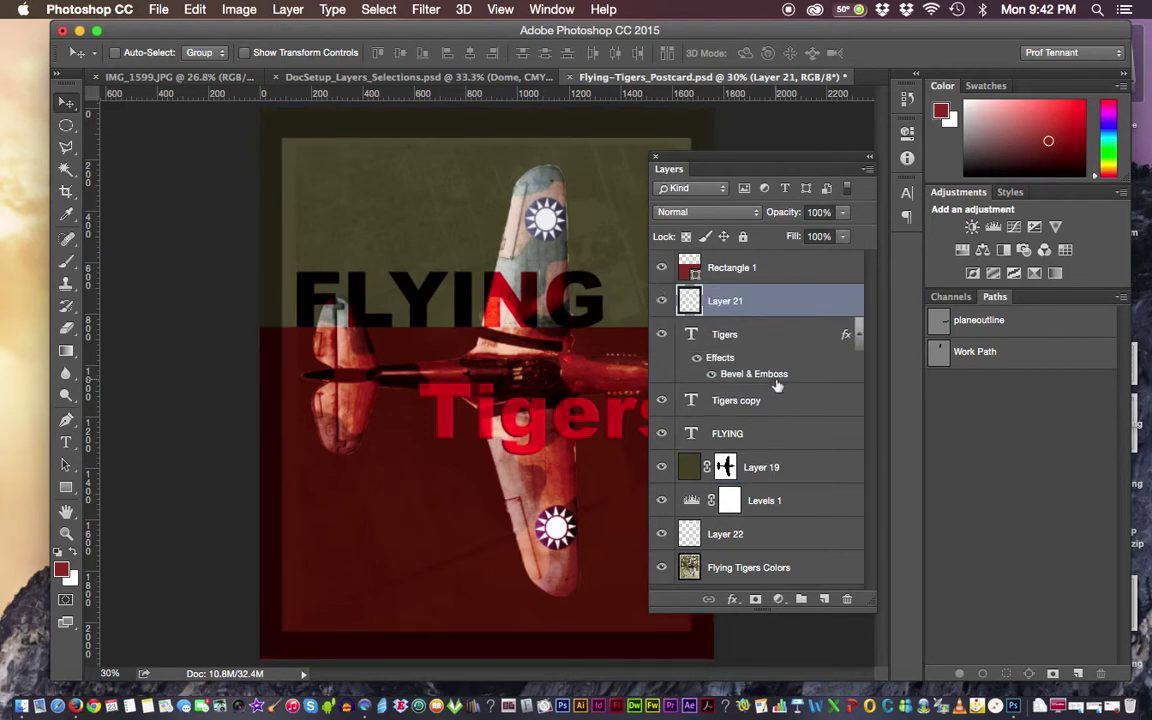
{"action": "left_click", "coordinate": [689, 298], "text": "super"}
{"action": "left_click_drag", "start_coordinate": [753, 304], "coordinate": [747, 257]}
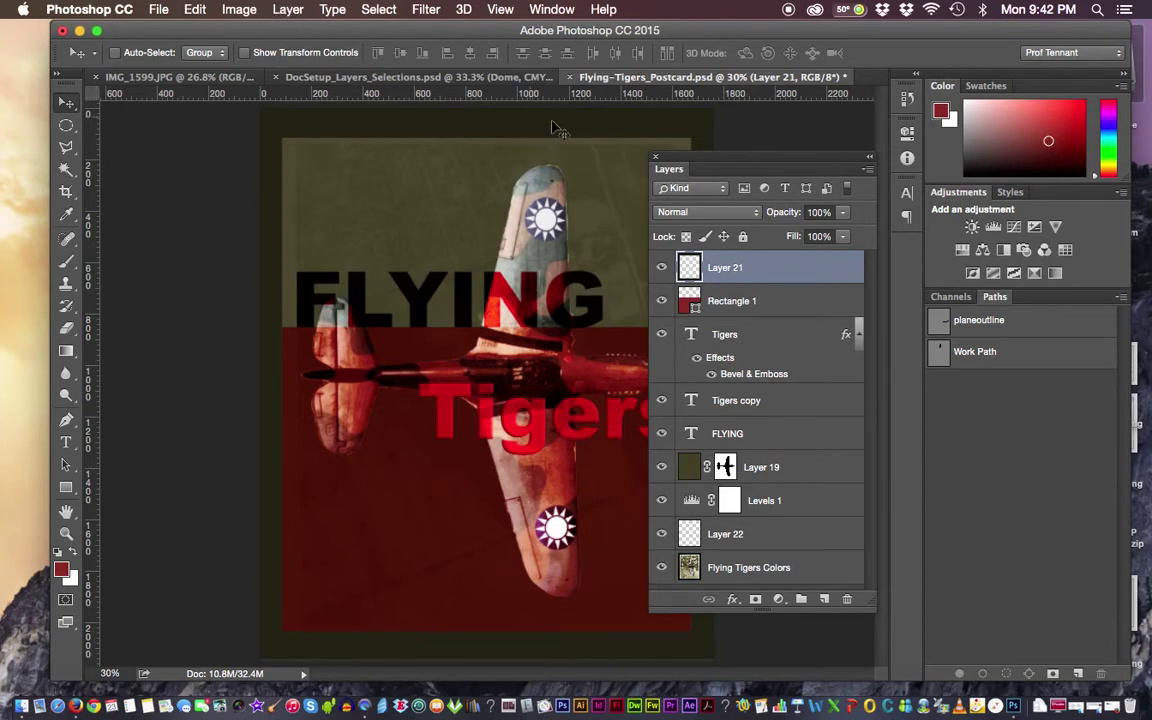
{"action": "left_click_drag", "start_coordinate": [794, 272], "coordinate": [761, 404]}
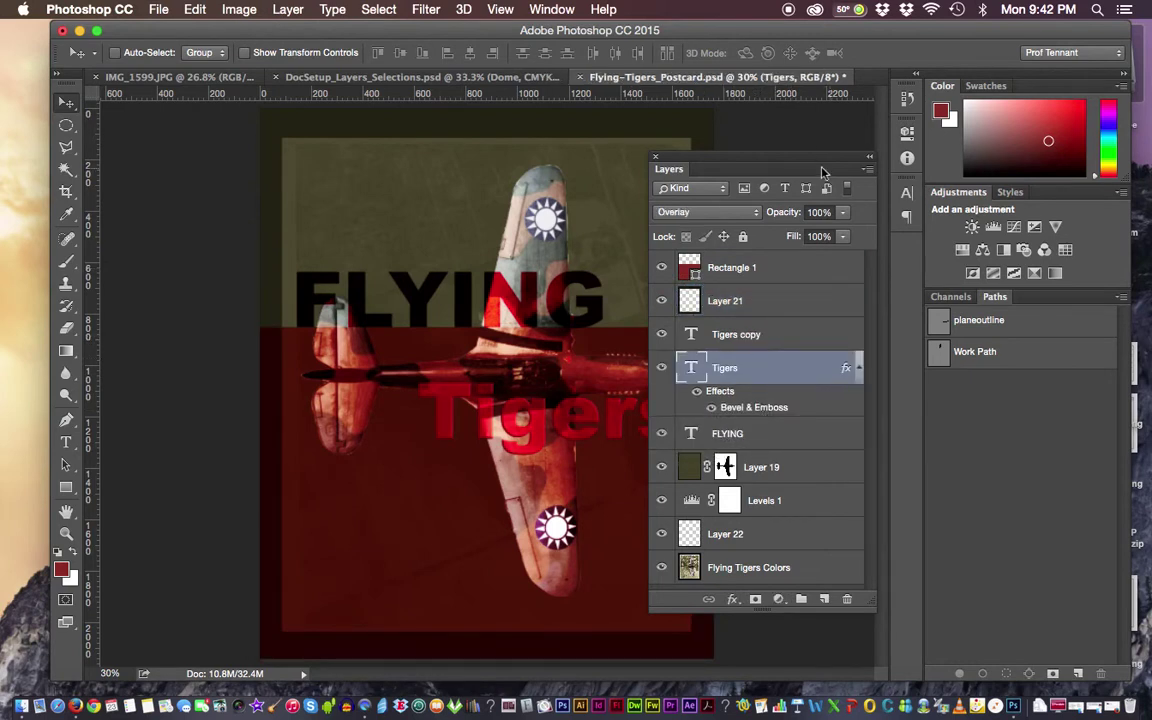